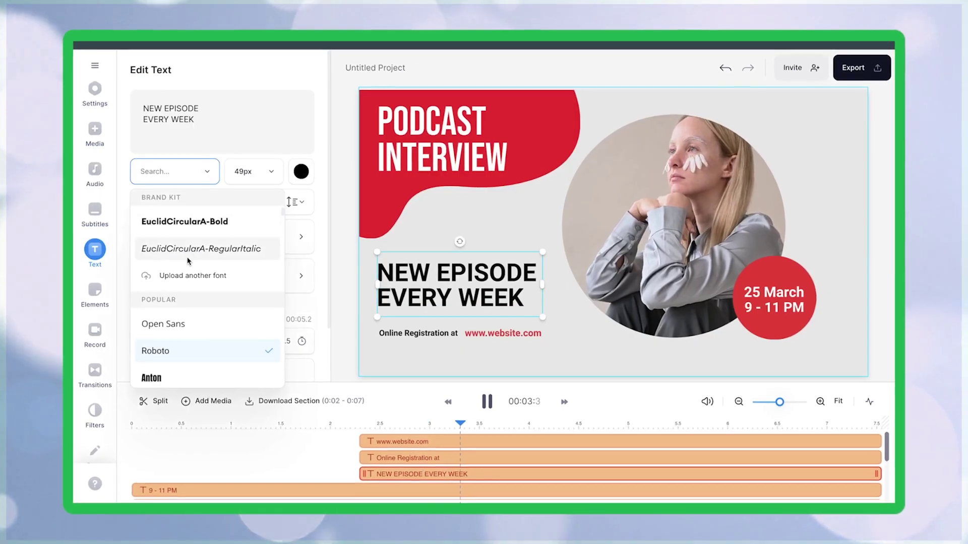
Step: Apply an italic font style to the podcast project's title text
{"action": "left_click", "coordinate": [157, 254]}
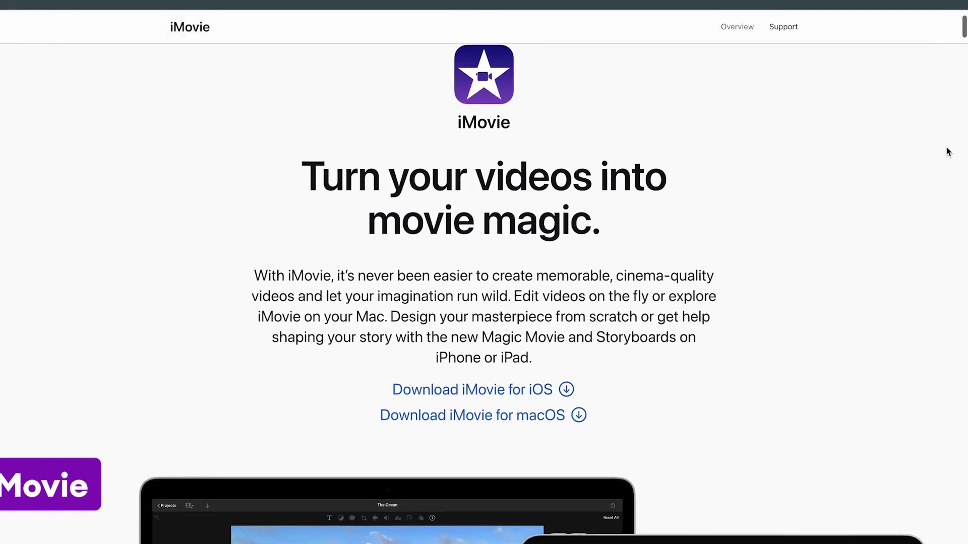
{"action": "scroll", "coordinate": [948, 151], "scroll_direction": "down", "scroll_amount": 5}
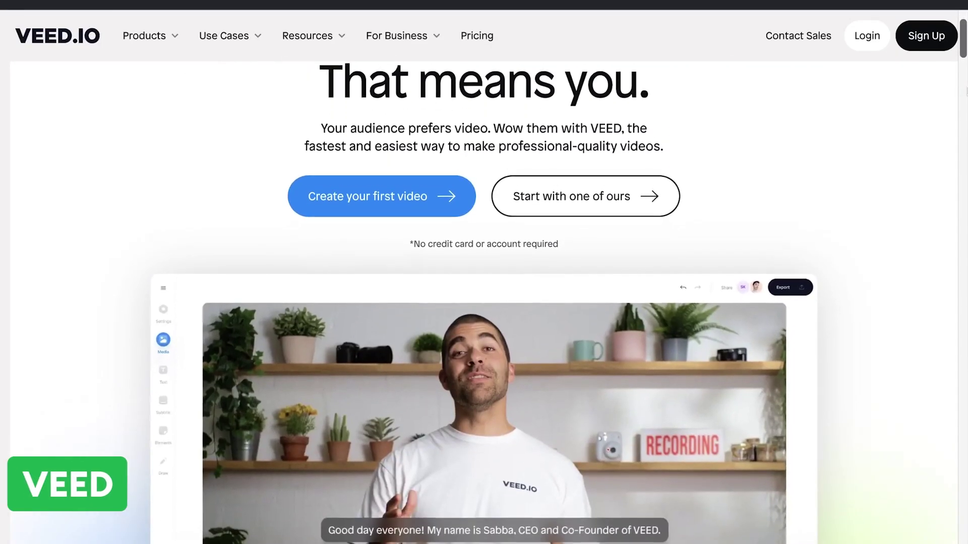
Step: Start a new video from the VEED homepage and open the Upload a File browser
{"action": "scroll", "coordinate": [964, 101], "scroll_direction": "down", "scroll_amount": 10}
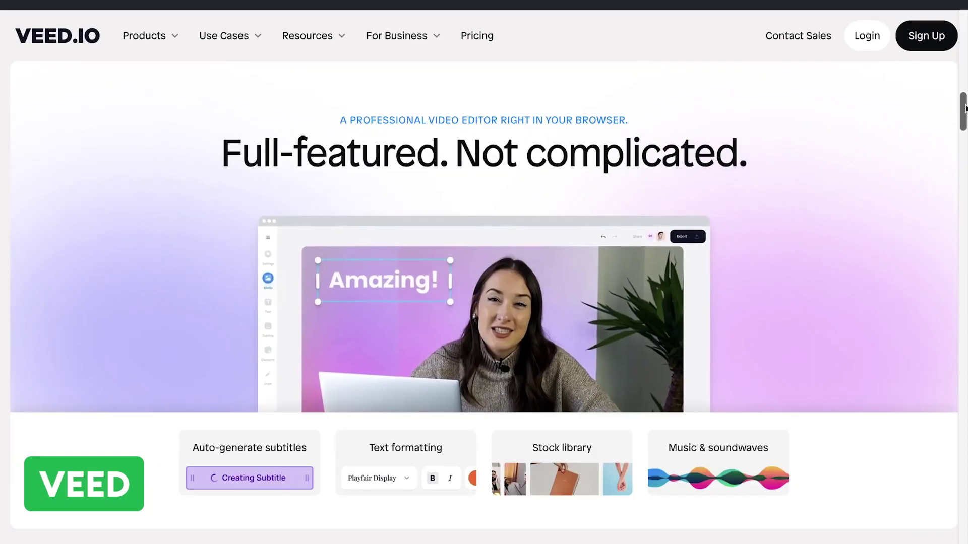
{"action": "scroll", "coordinate": [965, 106], "scroll_direction": "down", "scroll_amount": 10}
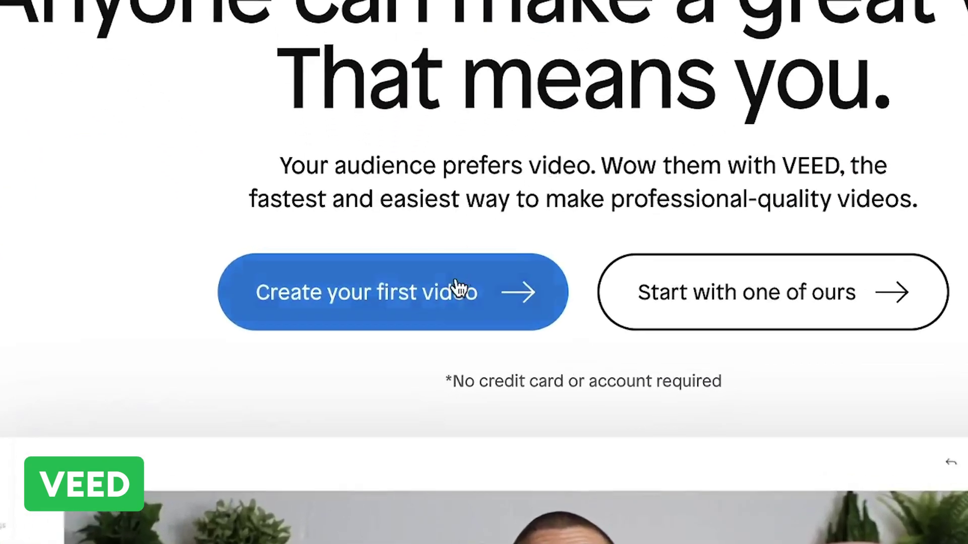
{"action": "left_click", "coordinate": [451, 330]}
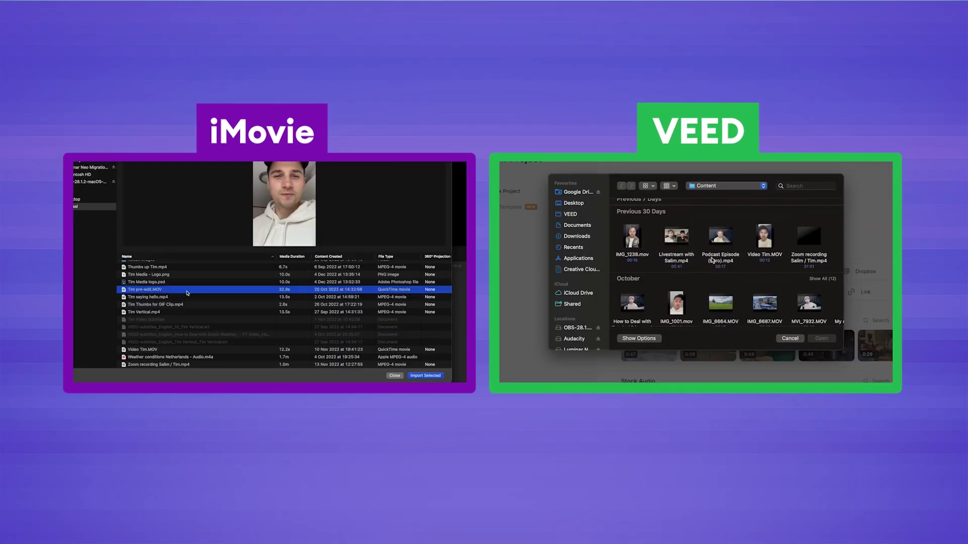
{"action": "left_click", "coordinate": [197, 295]}
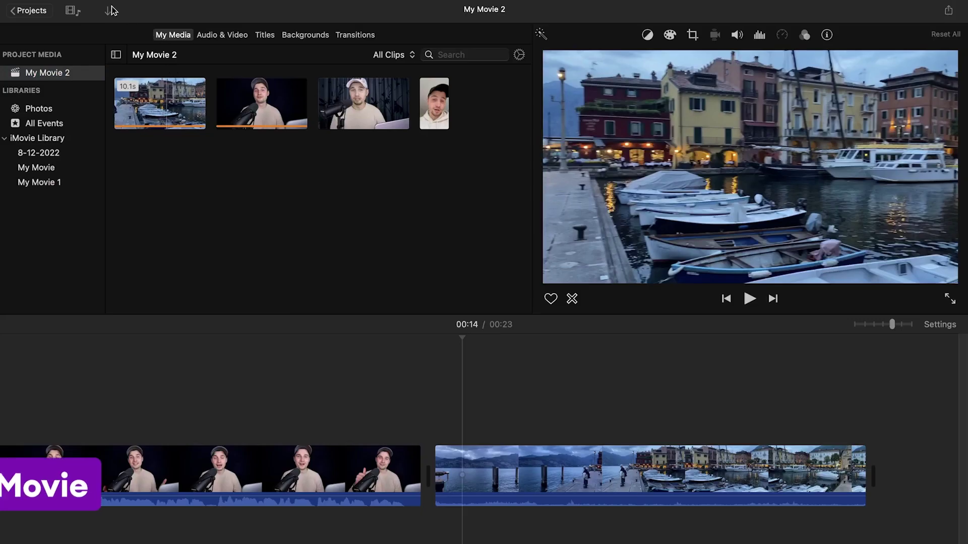
Step: Record a new clip from the FaceTime camera through Import Media
{"action": "left_click", "coordinate": [111, 10]}
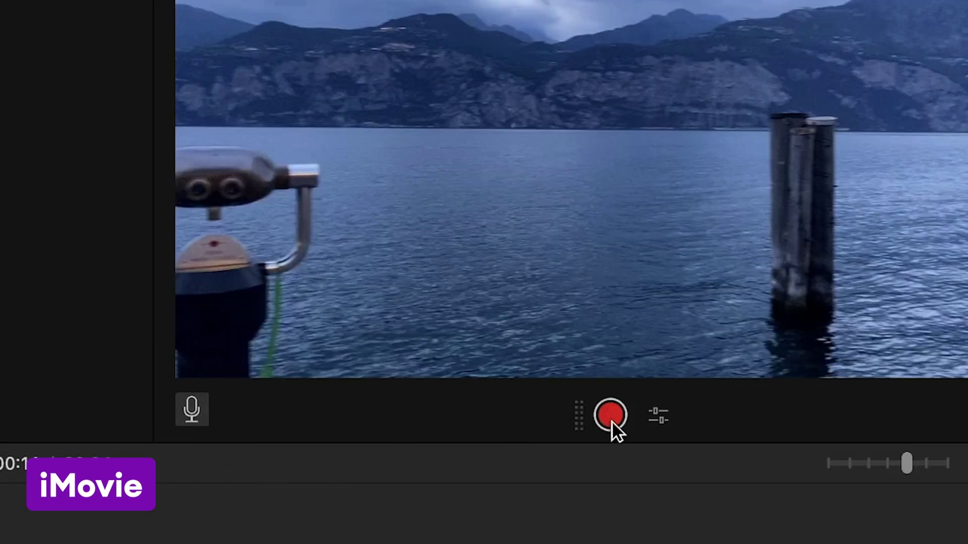
{"action": "left_click", "coordinate": [609, 417]}
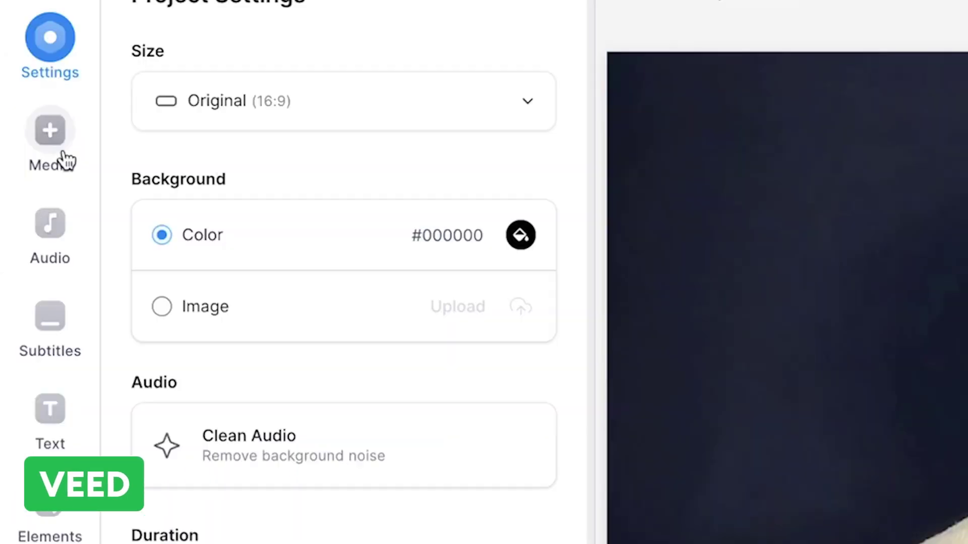
Step: Record a Screen & Camera video with the Bartie theme and add it to the project
{"action": "left_click", "coordinate": [63, 158]}
{"action": "left_click", "coordinate": [264, 331]}
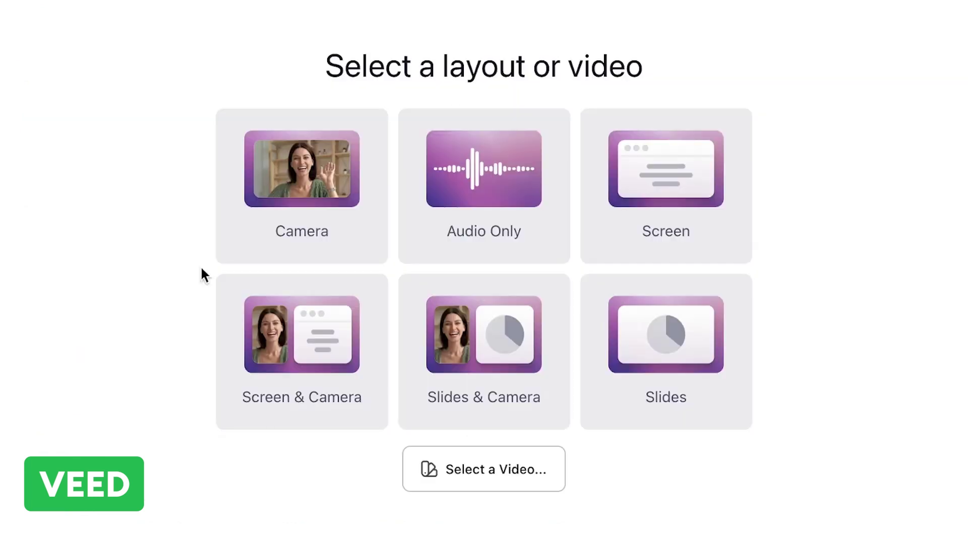
{"action": "left_click", "coordinate": [333, 227]}
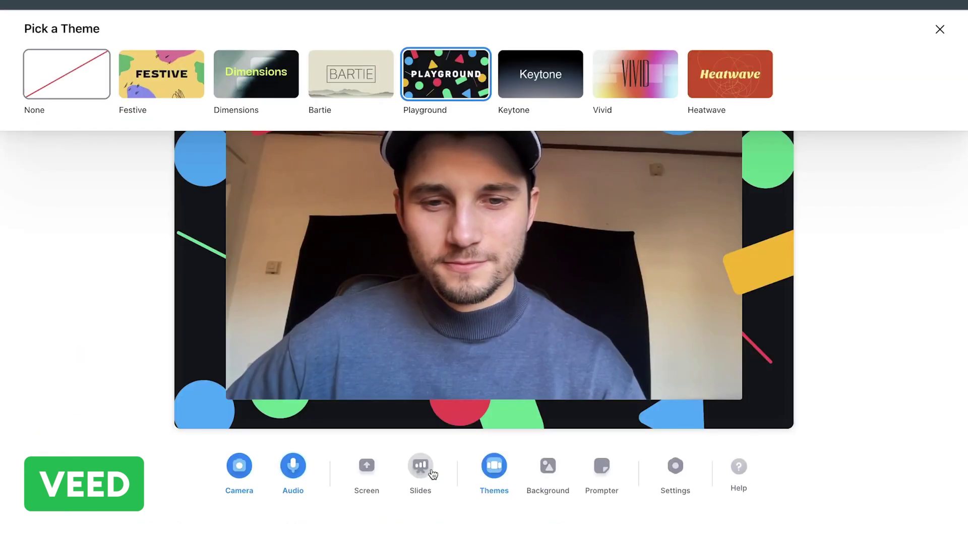
{"action": "left_click", "coordinate": [373, 468]}
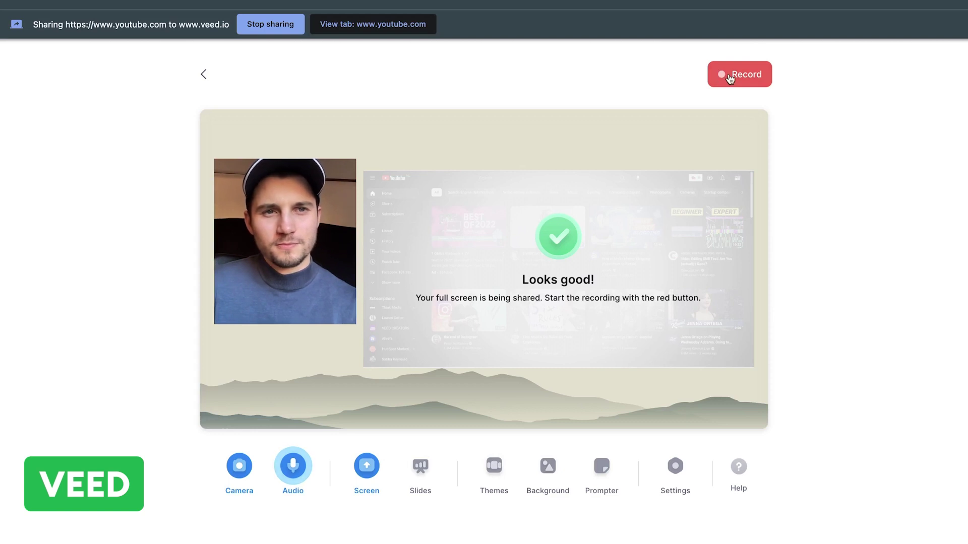
{"action": "left_click", "coordinate": [729, 75]}
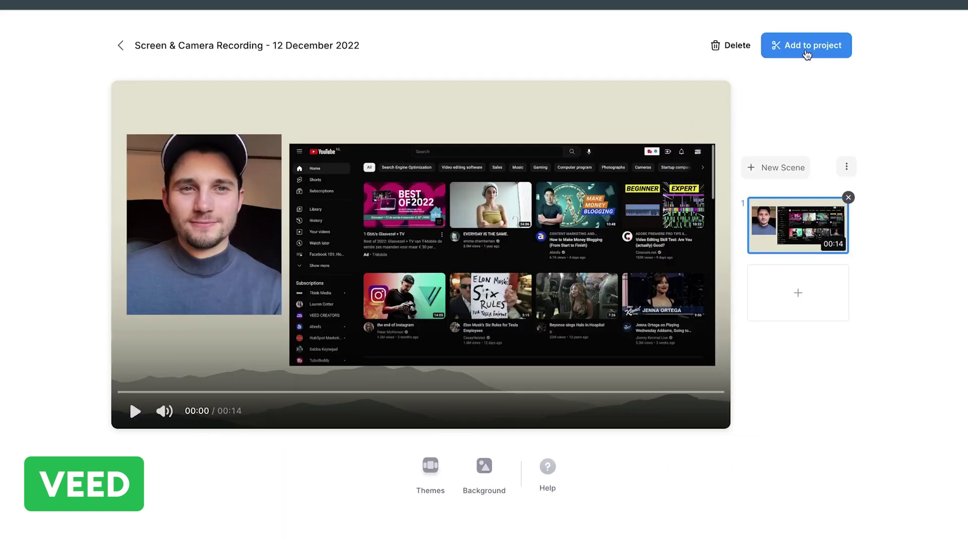
{"action": "left_click", "coordinate": [806, 46]}
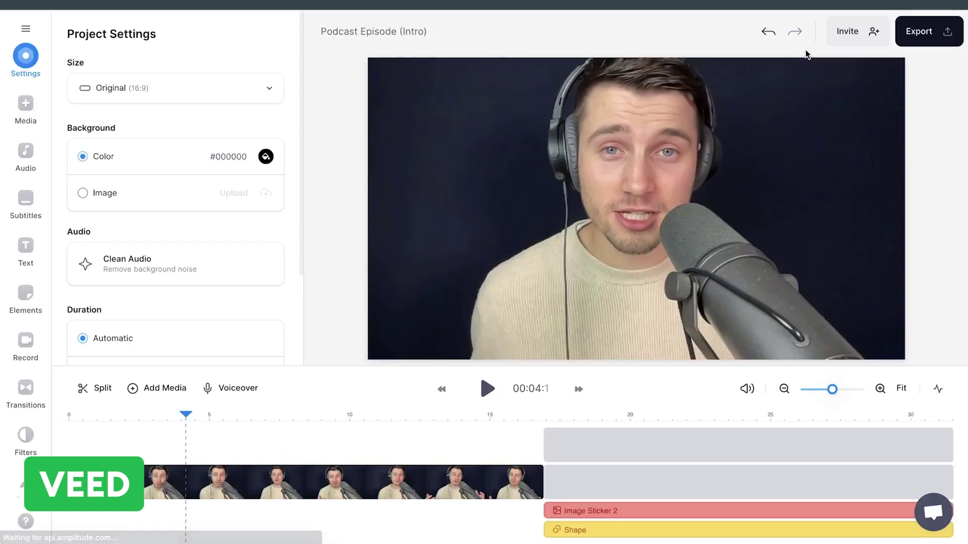
Step: At 00:17, move the camera overlay slightly lower on the canvas
{"action": "left_click", "coordinate": [549, 414]}
{"action": "left_click", "coordinate": [453, 156]}
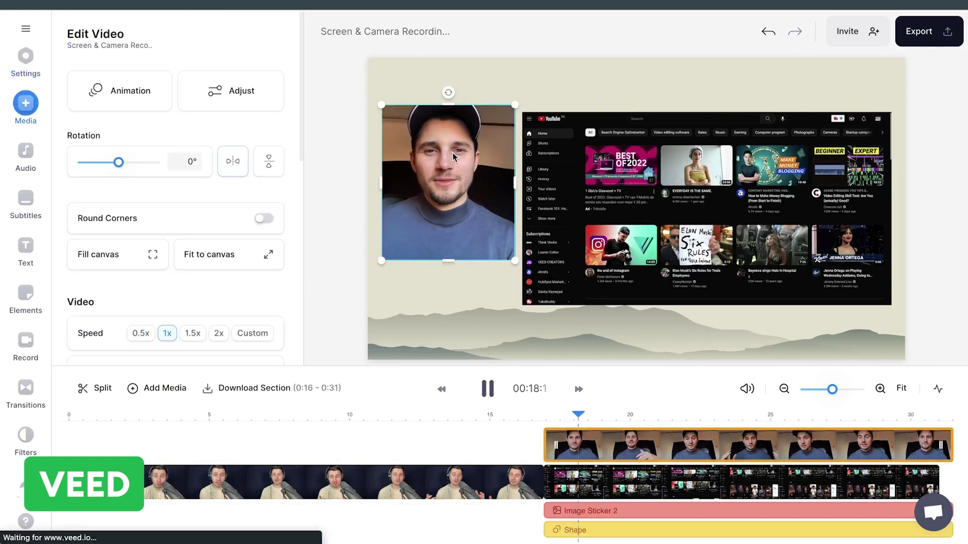
{"action": "left_click_drag", "start_coordinate": [465, 129], "coordinate": [466, 175]}
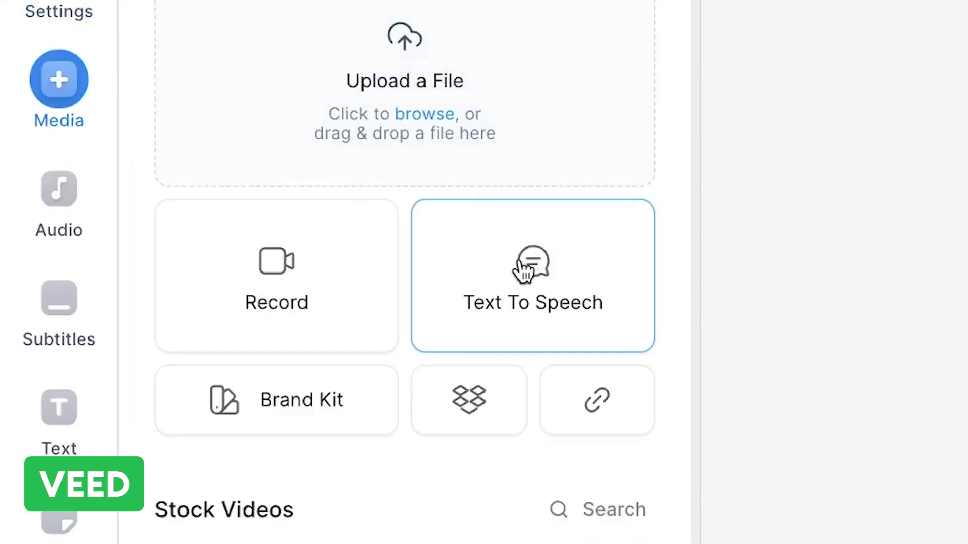
Step: Start a text-to-speech clip and browse the voice languages for English (US)
{"action": "left_click", "coordinate": [522, 269]}
{"action": "left_click", "coordinate": [296, 121]}
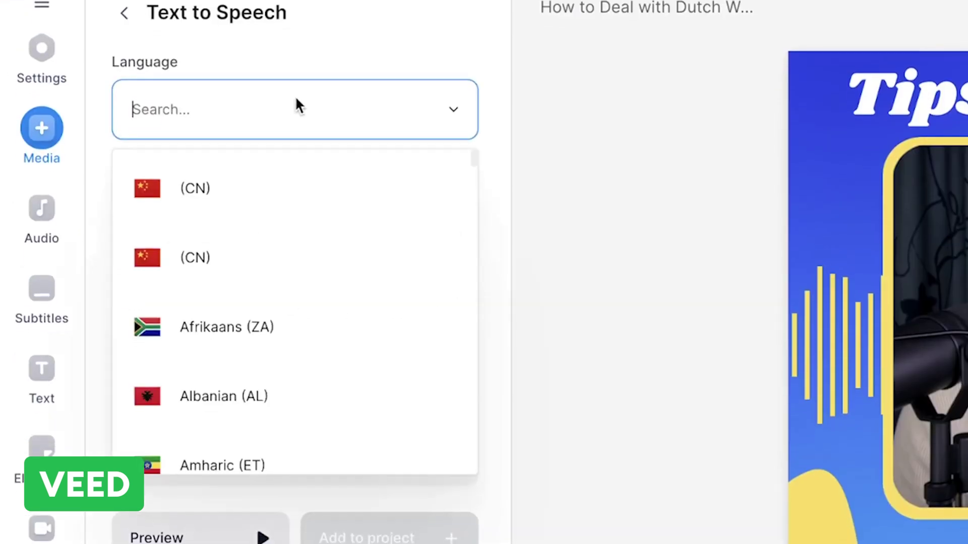
{"action": "scroll", "coordinate": [296, 143], "scroll_direction": "down", "scroll_amount": 5}
{"action": "scroll", "coordinate": [296, 111], "scroll_direction": "down", "scroll_amount": 10}
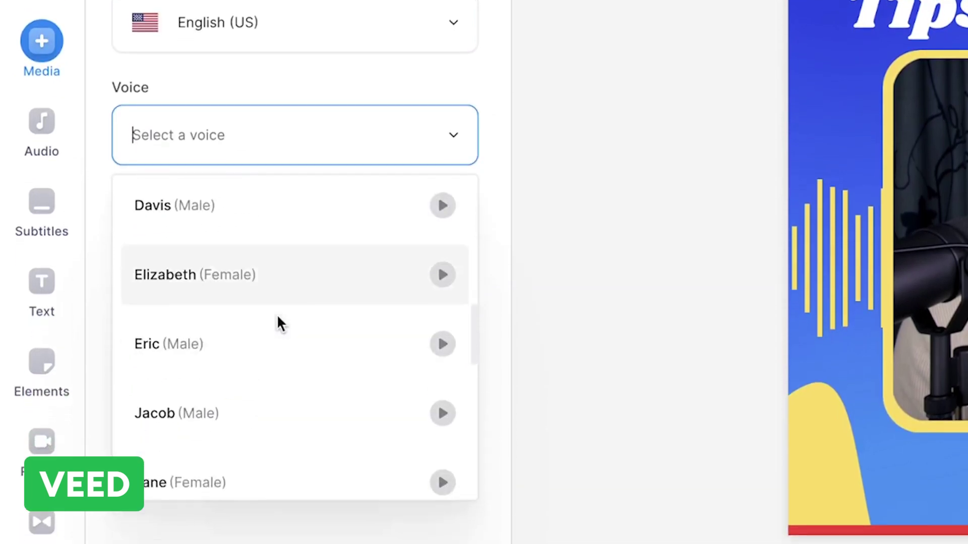
{"action": "scroll", "coordinate": [278, 308], "scroll_direction": "down", "scroll_amount": 5}
{"action": "scroll", "coordinate": [278, 308], "scroll_direction": "down", "scroll_amount": 1}
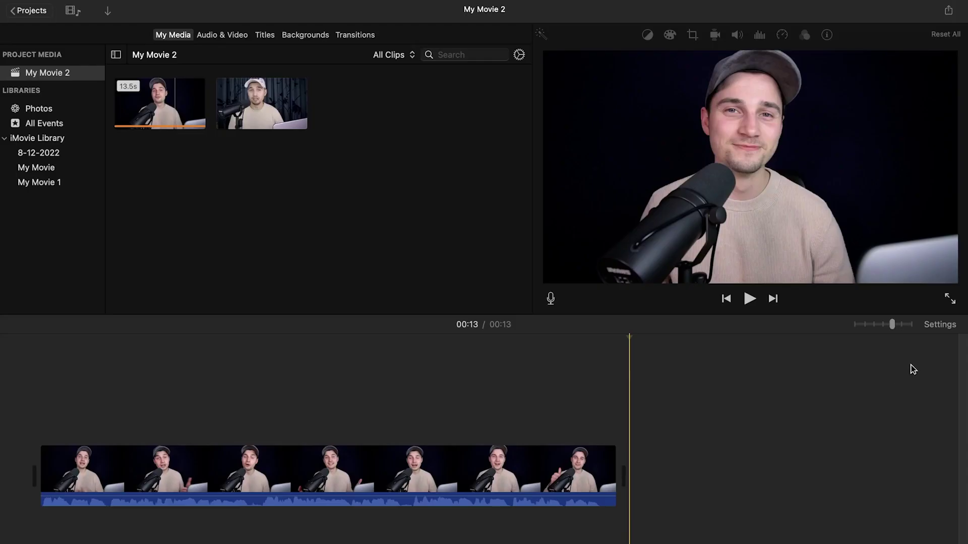
Step: Apply the Travel theme to the project from its settings
{"action": "left_click", "coordinate": [940, 325]}
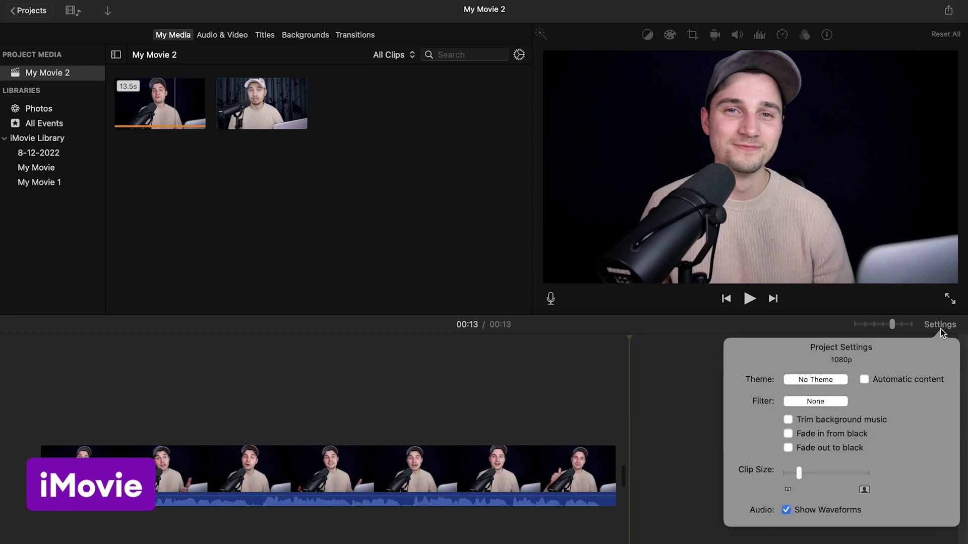
{"action": "left_click", "coordinate": [833, 383]}
{"action": "scroll", "coordinate": [630, 355], "scroll_direction": "up", "scroll_amount": 5}
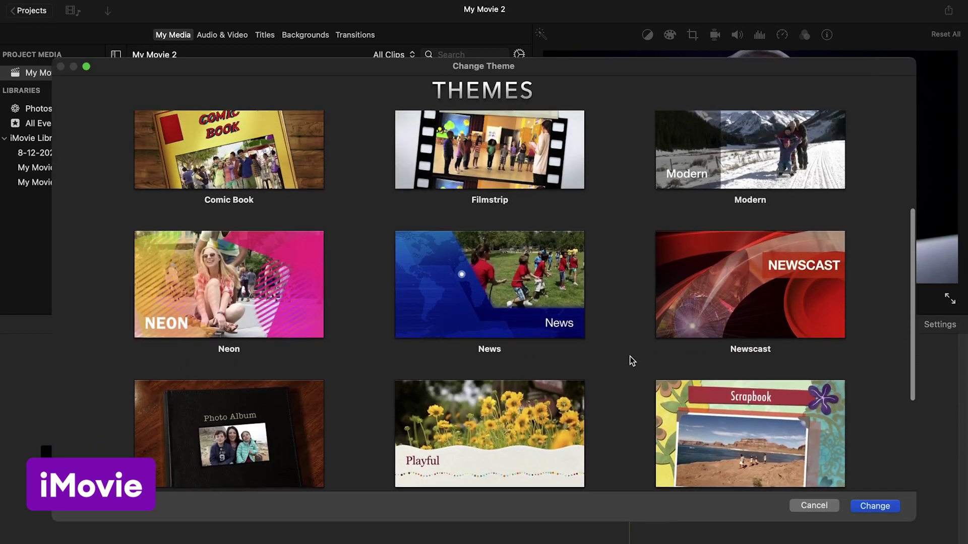
{"action": "scroll", "coordinate": [630, 357], "scroll_direction": "down", "scroll_amount": 5}
{"action": "left_click", "coordinate": [875, 506]}
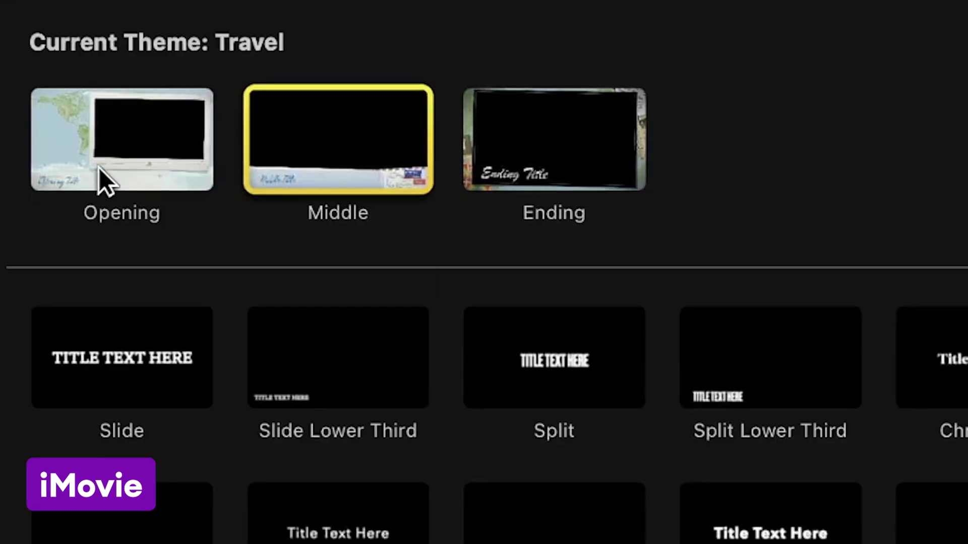
{"action": "left_click", "coordinate": [98, 167]}
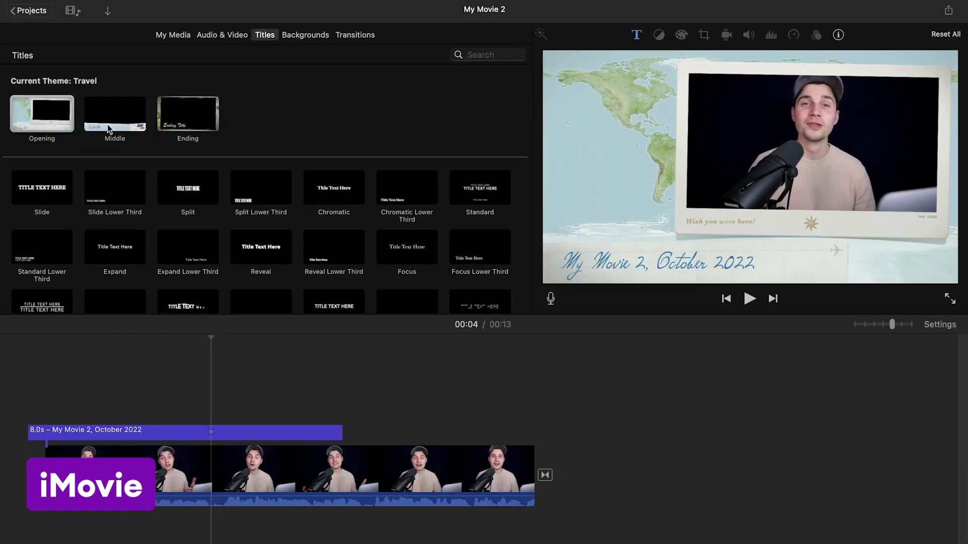
Step: Place a Middle title over the clip's end and retype it as 'Talking about traveling!'
{"action": "left_click_drag", "start_coordinate": [252, 192], "coordinate": [366, 435]}
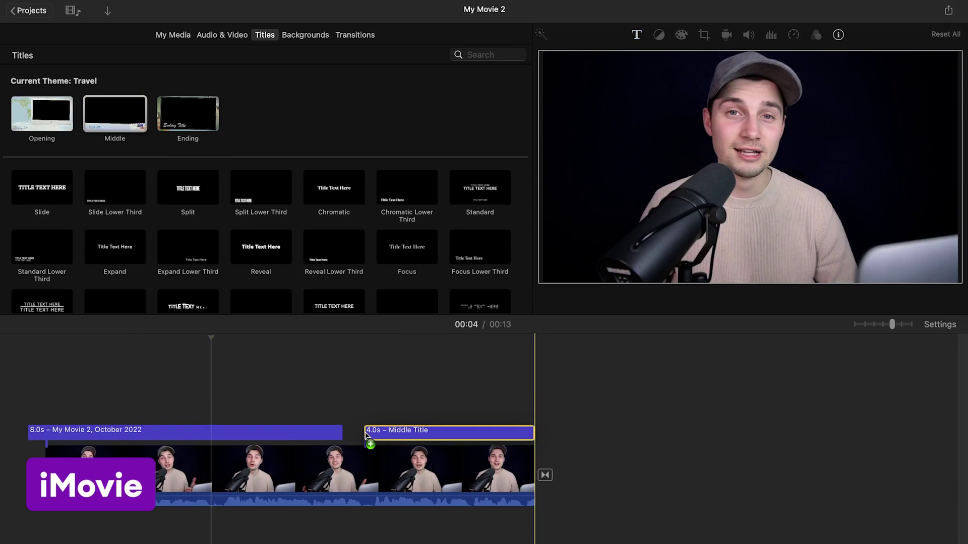
{"action": "left_click", "coordinate": [356, 392]}
{"action": "key", "text": "space"}
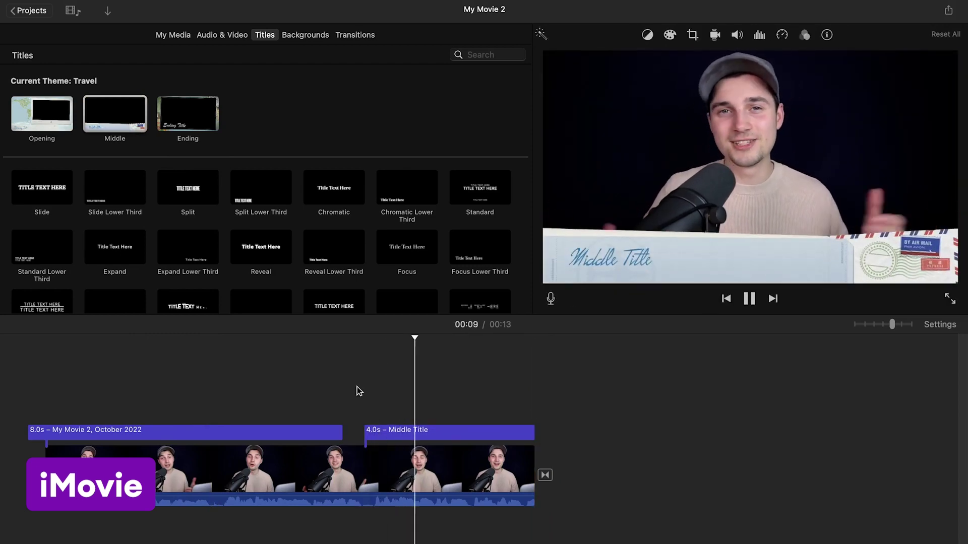
{"action": "double_click", "coordinate": [655, 260]}
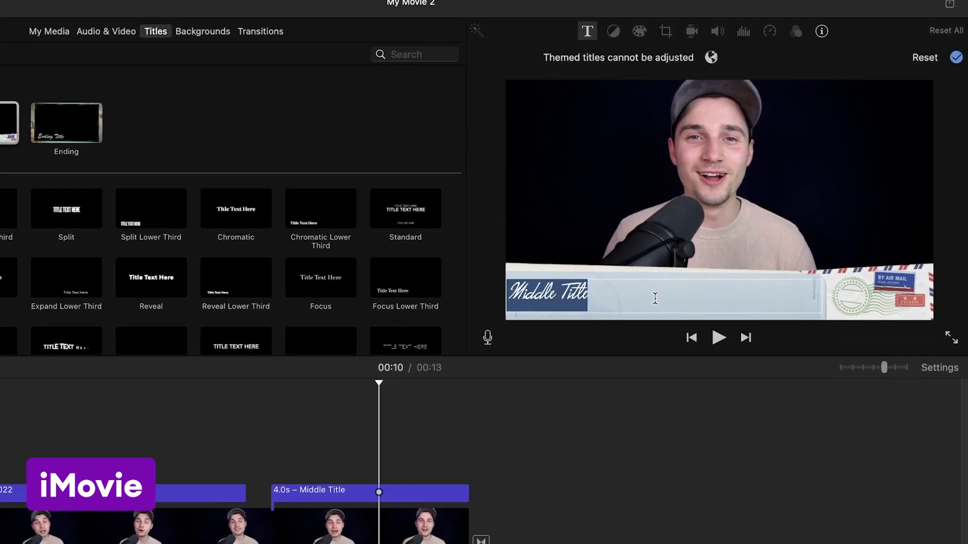
{"action": "type", "text": "Ta"}
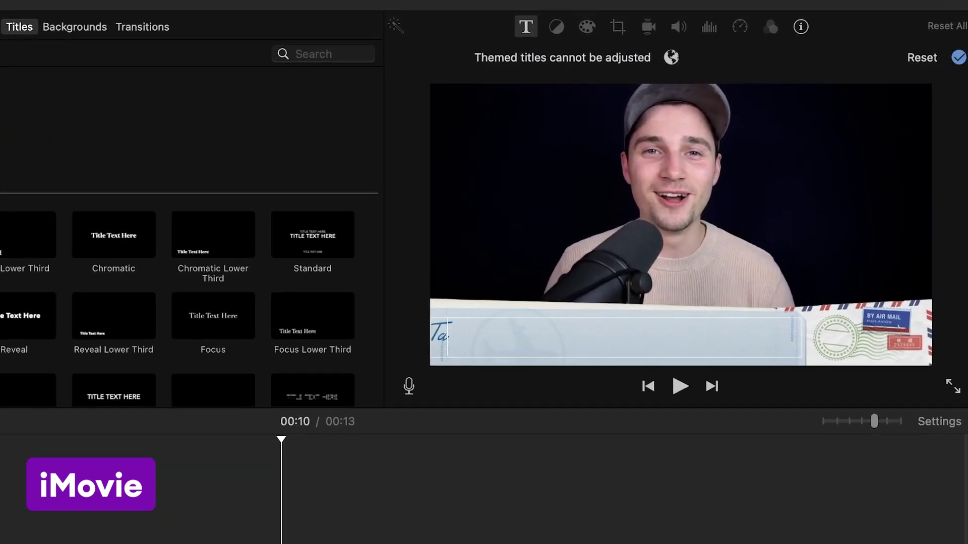
{"action": "type", "text": "lking about traveling!"}
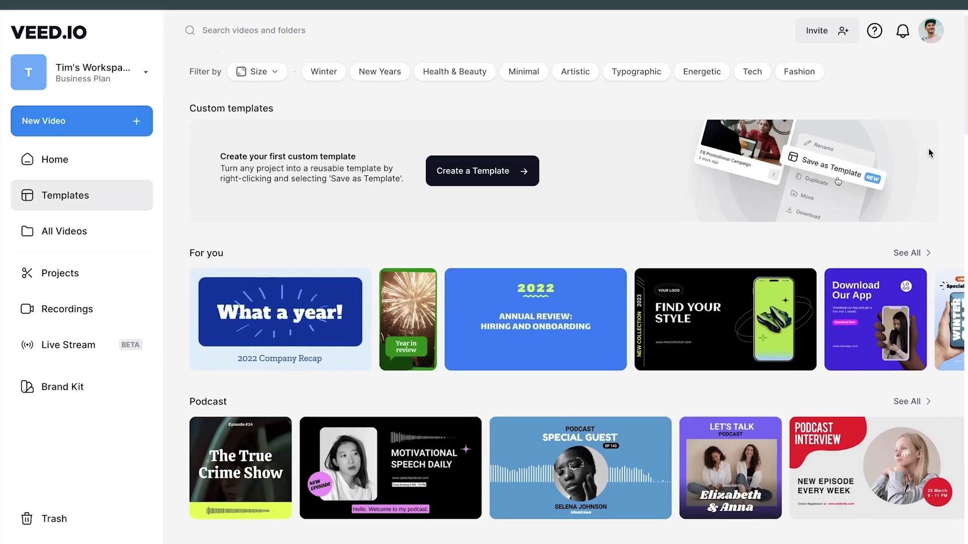
Step: Make the NEW EPISODE EVERY WEEK text italic and select the date circle
{"action": "scroll", "coordinate": [930, 154], "scroll_direction": "down", "scroll_amount": 6}
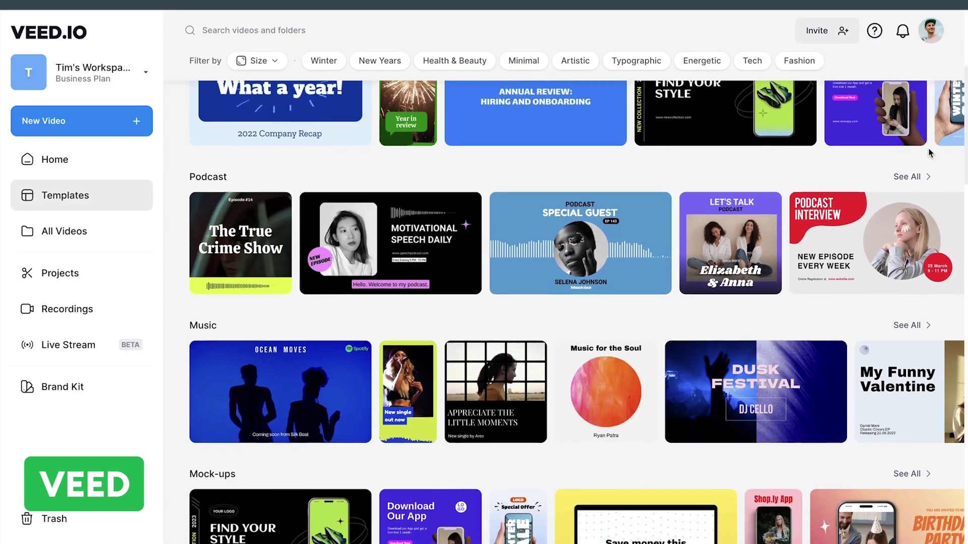
{"action": "scroll", "coordinate": [930, 154], "scroll_direction": "down", "scroll_amount": 2}
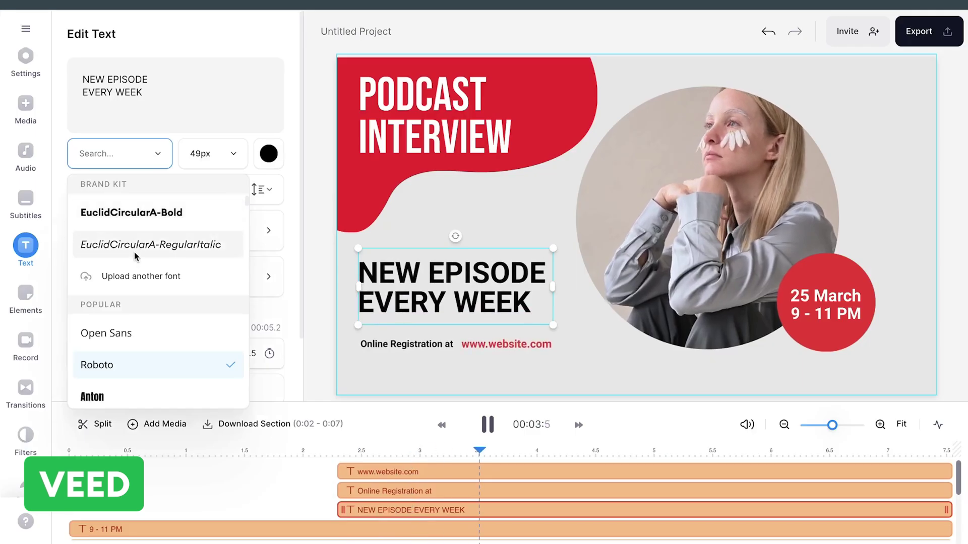
{"action": "left_click", "coordinate": [150, 245]}
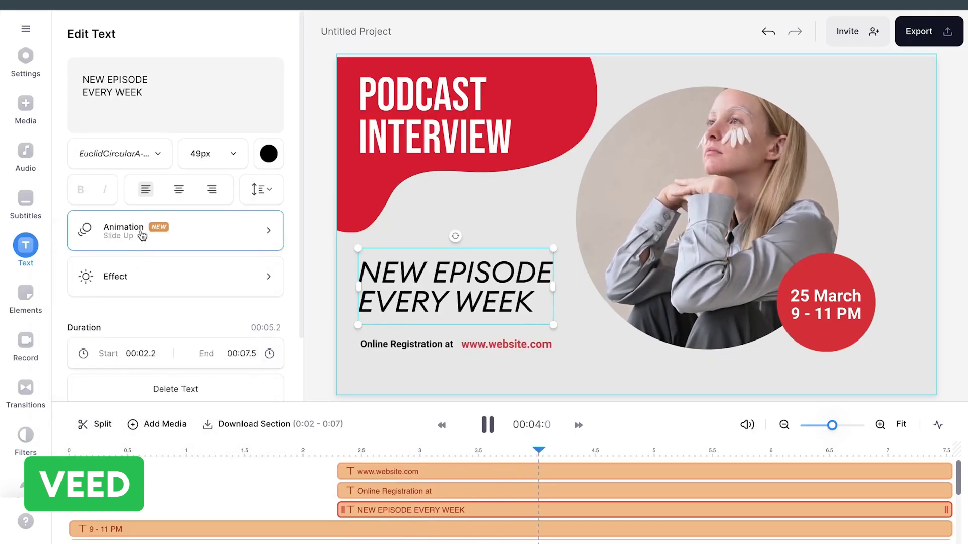
{"action": "left_click", "coordinate": [148, 319]}
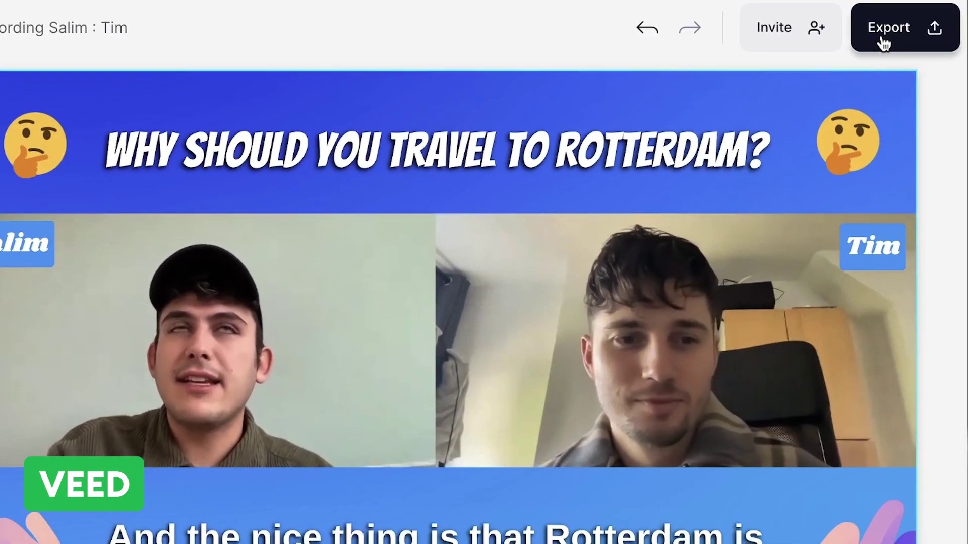
Step: Save the project as a custom template and open its preview among the templates
{"action": "left_click", "coordinate": [916, 34]}
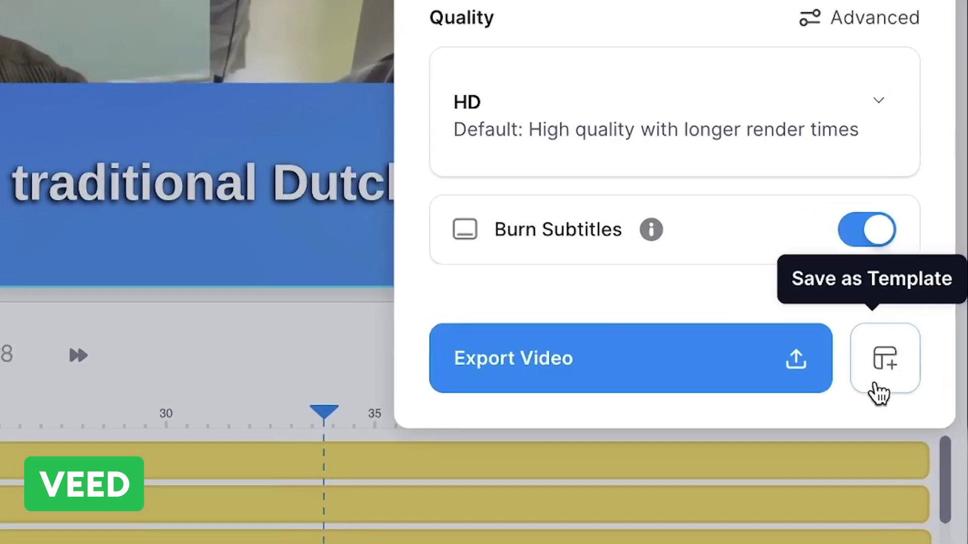
{"action": "left_click", "coordinate": [905, 426]}
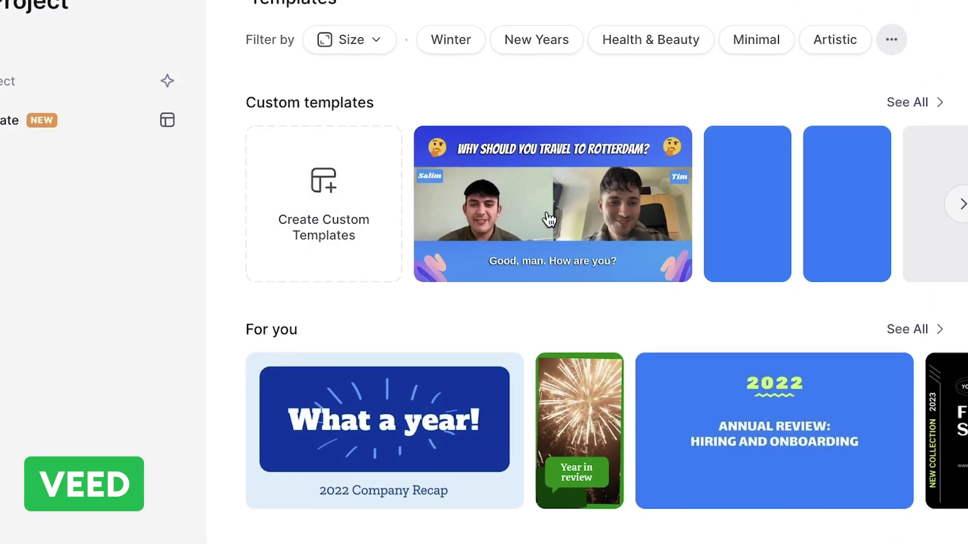
{"action": "left_click", "coordinate": [551, 218]}
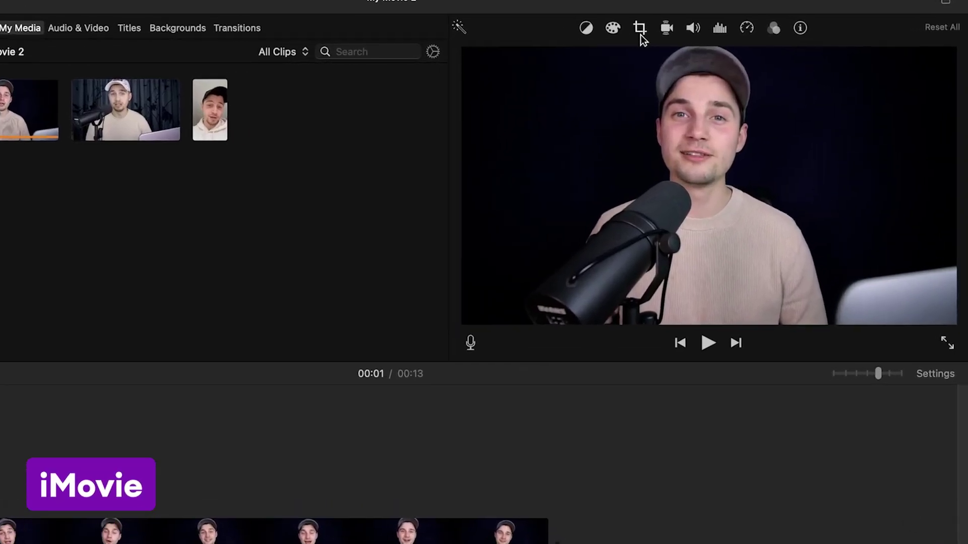
Step: Try Crop to Fill on the talking-head clip, reset it, and rotate the selfie clip counterclockwise
{"action": "left_click", "coordinate": [639, 30]}
{"action": "left_click", "coordinate": [613, 60]}
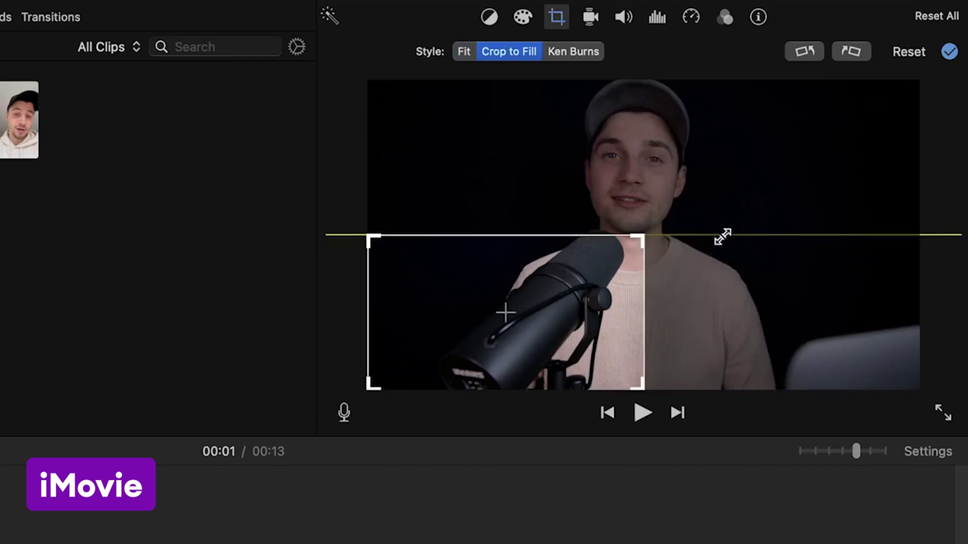
{"action": "left_click_drag", "start_coordinate": [722, 236], "coordinate": [692, 276]}
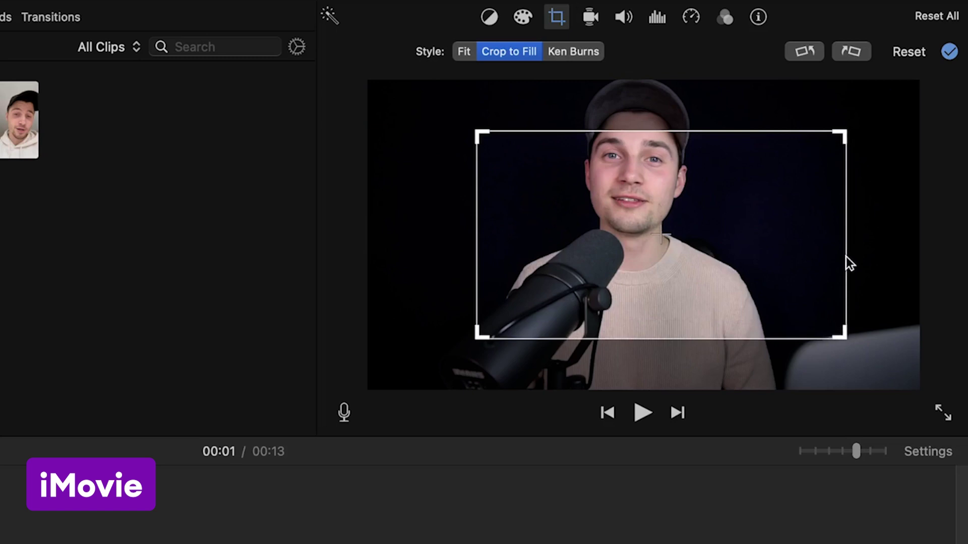
{"action": "left_click_drag", "start_coordinate": [845, 256], "coordinate": [764, 227]}
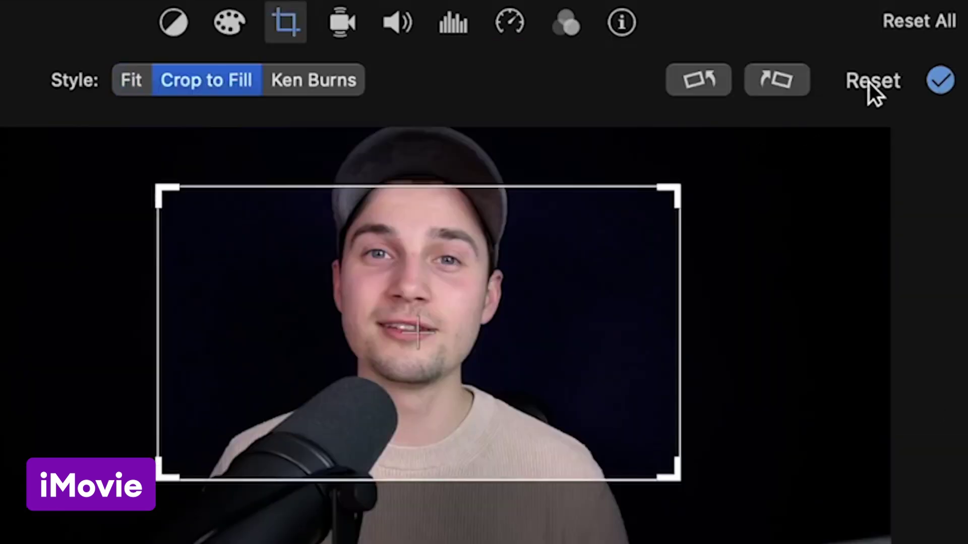
{"action": "left_click", "coordinate": [869, 82]}
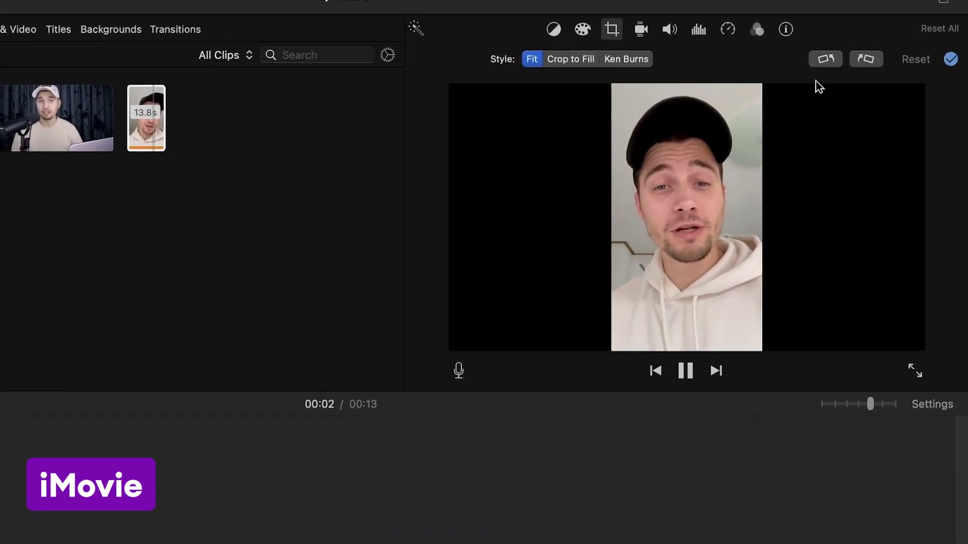
{"action": "left_click", "coordinate": [829, 61]}
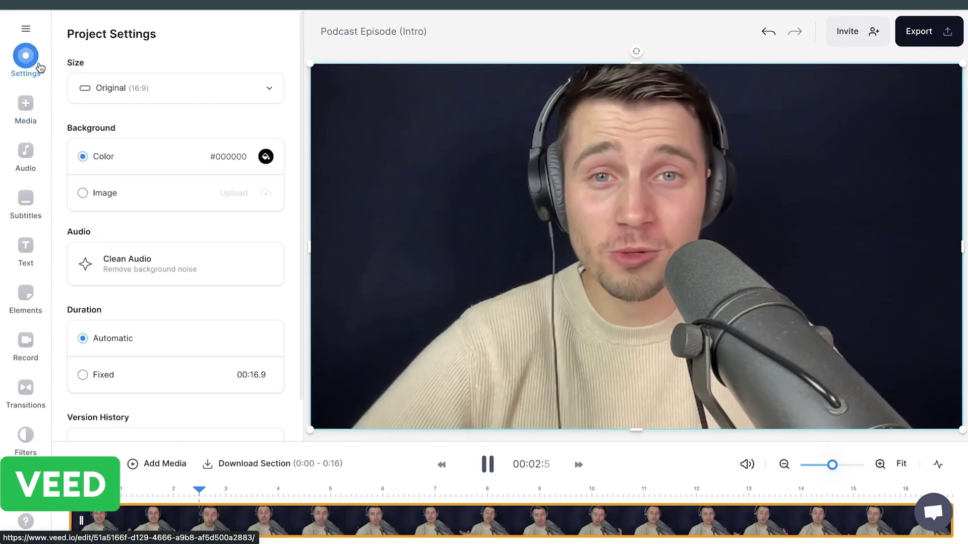
Step: Try YouTube Short, Instagram Post and Facebook Post sizes, settling on TikTok 9:16
{"action": "left_click", "coordinate": [165, 91]}
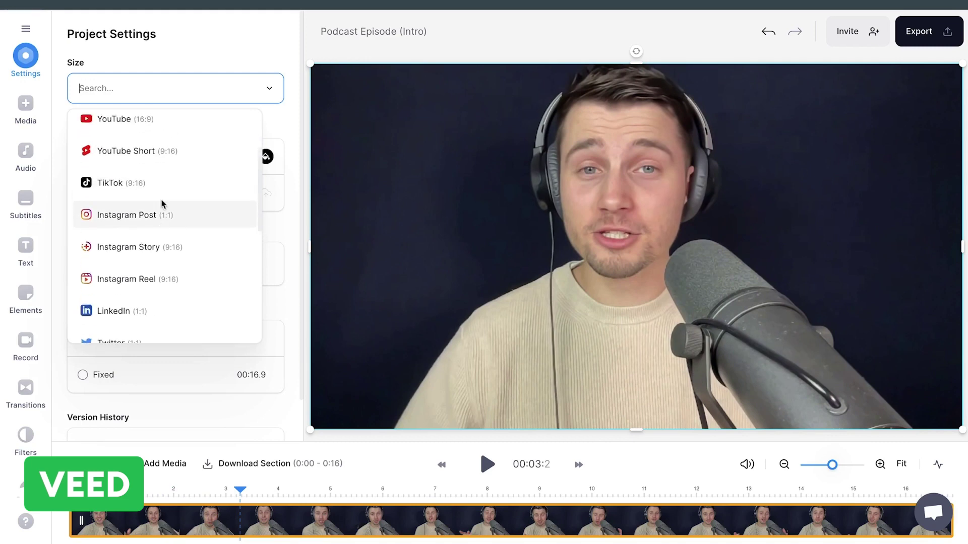
{"action": "scroll", "coordinate": [162, 203], "scroll_direction": "up", "scroll_amount": 1}
{"action": "left_click", "coordinate": [166, 167]}
{"action": "key", "text": "space"}
{"action": "left_click", "coordinate": [167, 88]}
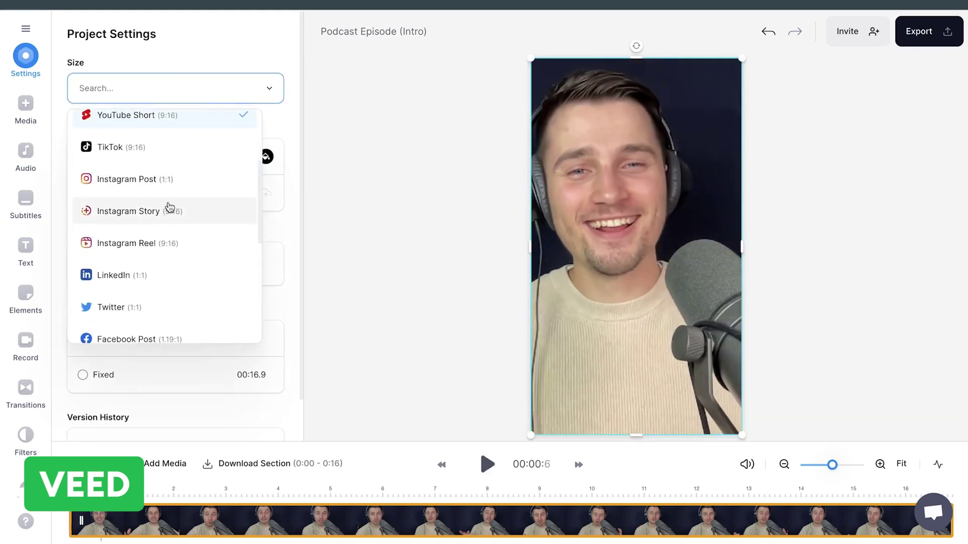
{"action": "left_click", "coordinate": [171, 178]}
{"action": "key", "text": "Down"}
{"action": "scroll", "coordinate": [174, 229], "scroll_direction": "down", "scroll_amount": 3}
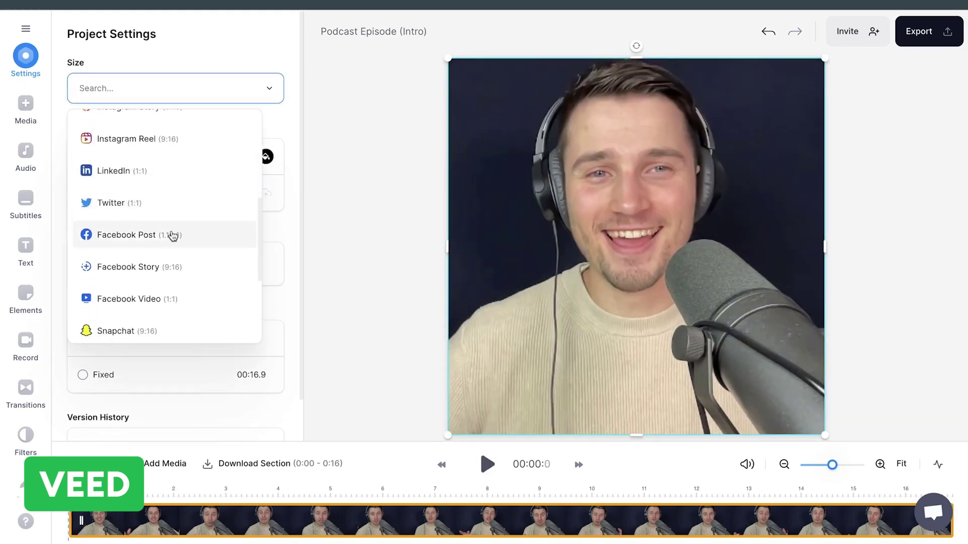
{"action": "left_click", "coordinate": [173, 235]}
{"action": "left_click", "coordinate": [180, 93]}
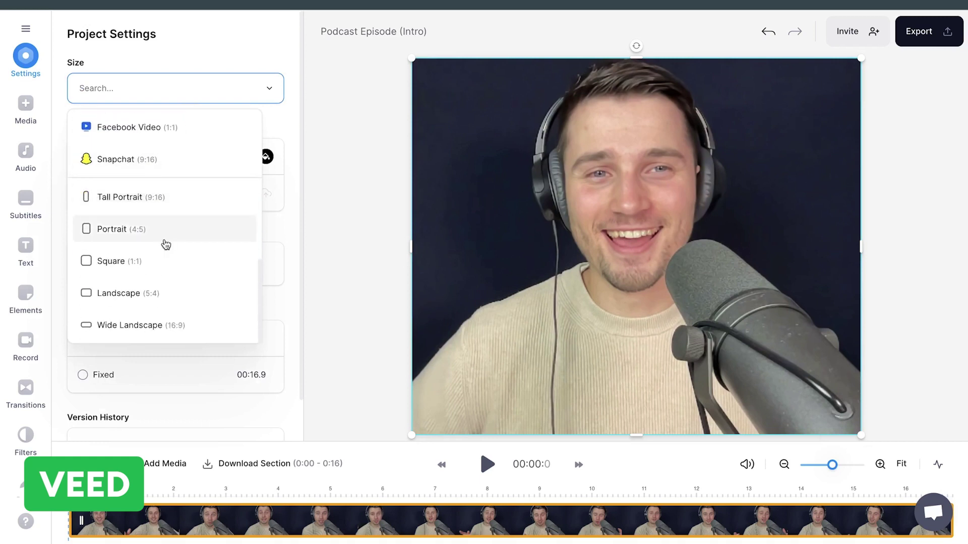
{"action": "scroll", "coordinate": [176, 188], "scroll_direction": "up", "scroll_amount": 3}
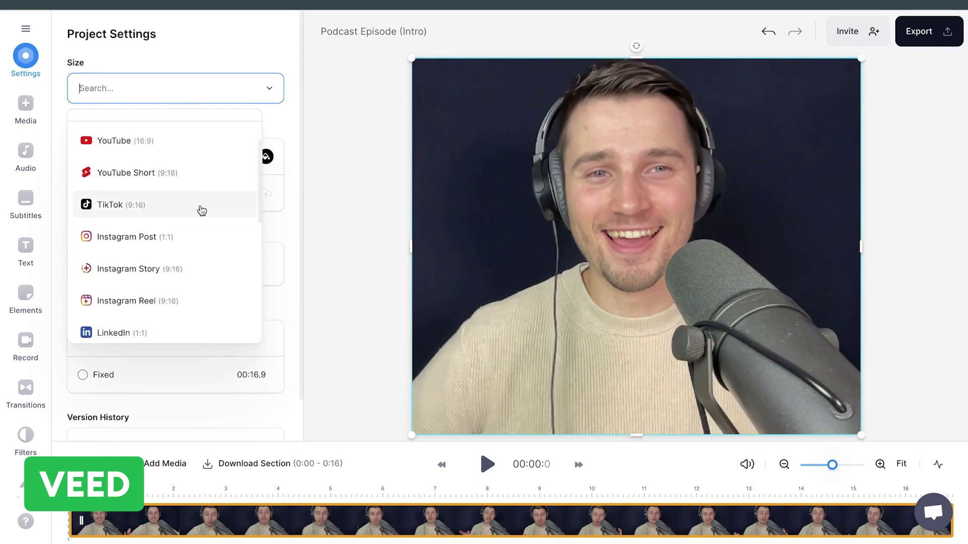
{"action": "left_click", "coordinate": [202, 211]}
Step: Shrink the video, move it toward the top, and give it rounded corners
{"action": "left_click_drag", "start_coordinate": [741, 58], "coordinate": [709, 127]}
{"action": "left_click_drag", "start_coordinate": [630, 267], "coordinate": [641, 212]}
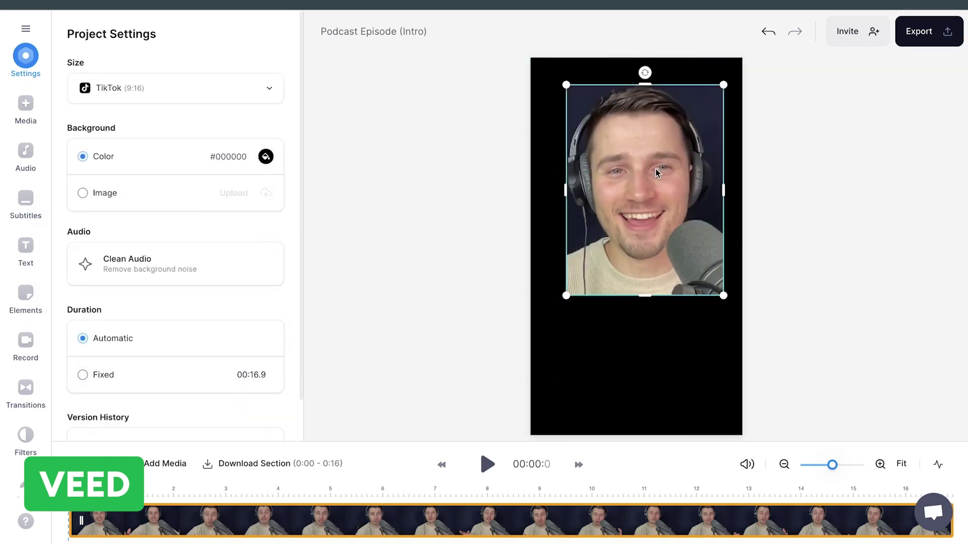
{"action": "left_click", "coordinate": [264, 218]}
{"action": "left_click_drag", "start_coordinate": [126, 256], "coordinate": [136, 262]}
Step: Set the canvas background colour to blue
{"action": "left_click", "coordinate": [605, 345]}
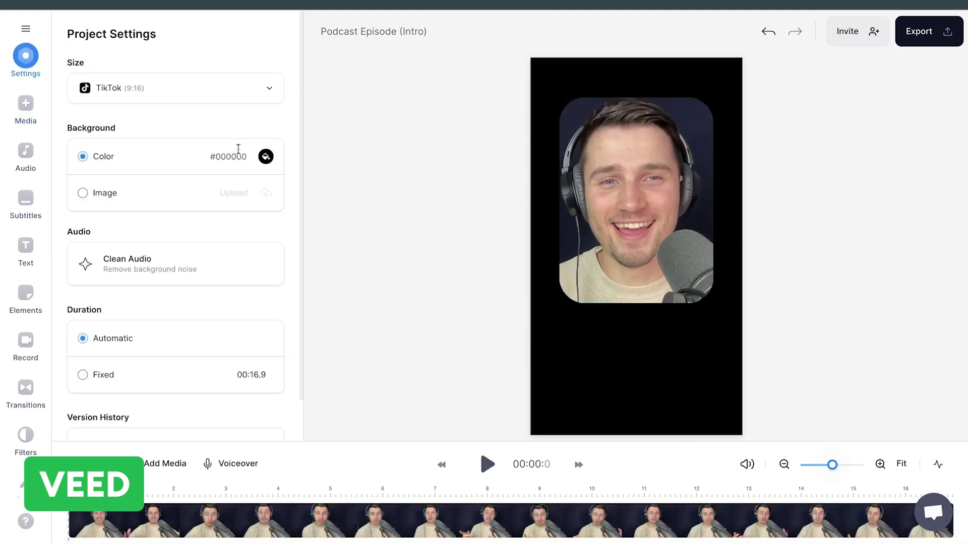
{"action": "left_click", "coordinate": [266, 156]}
{"action": "left_click", "coordinate": [148, 265]}
{"action": "left_click", "coordinate": [169, 265]}
{"action": "left_click", "coordinate": [588, 180]}
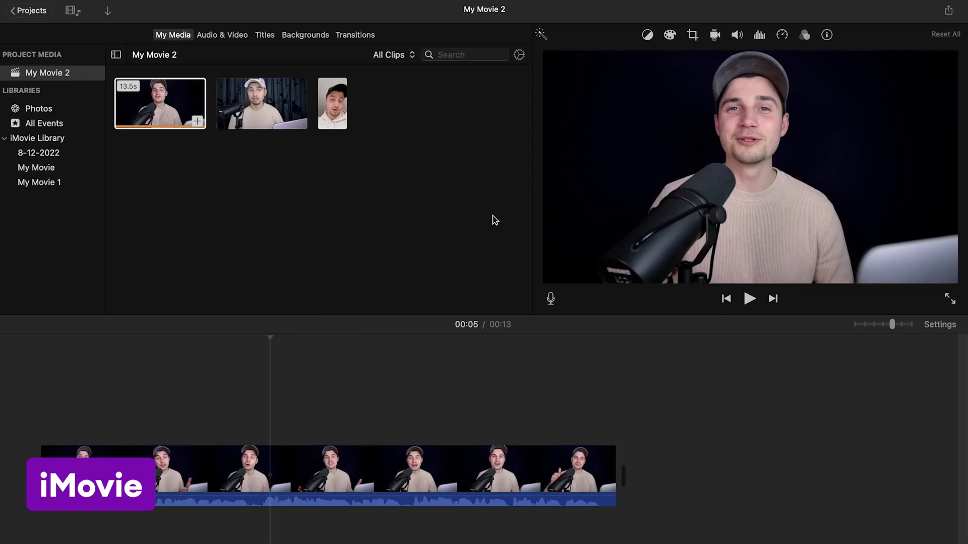
Step: Place a Slide Lower Third title reading HEY EVERYONE! at the timeline start in American Typewriter
{"action": "left_click", "coordinate": [265, 35]}
{"action": "left_click_drag", "start_coordinate": [123, 126], "coordinate": [38, 437]}
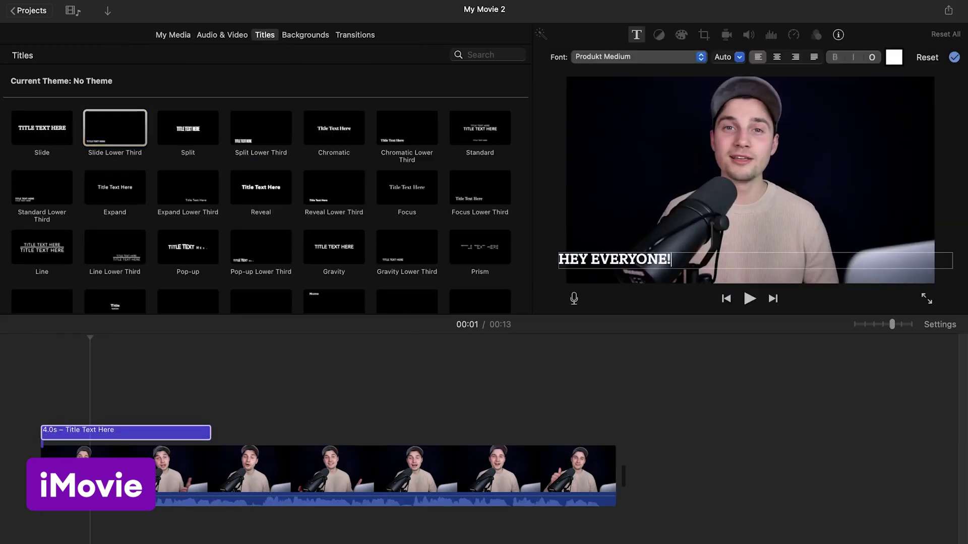
{"action": "left_click", "coordinate": [701, 57]}
{"action": "left_click", "coordinate": [657, 96]}
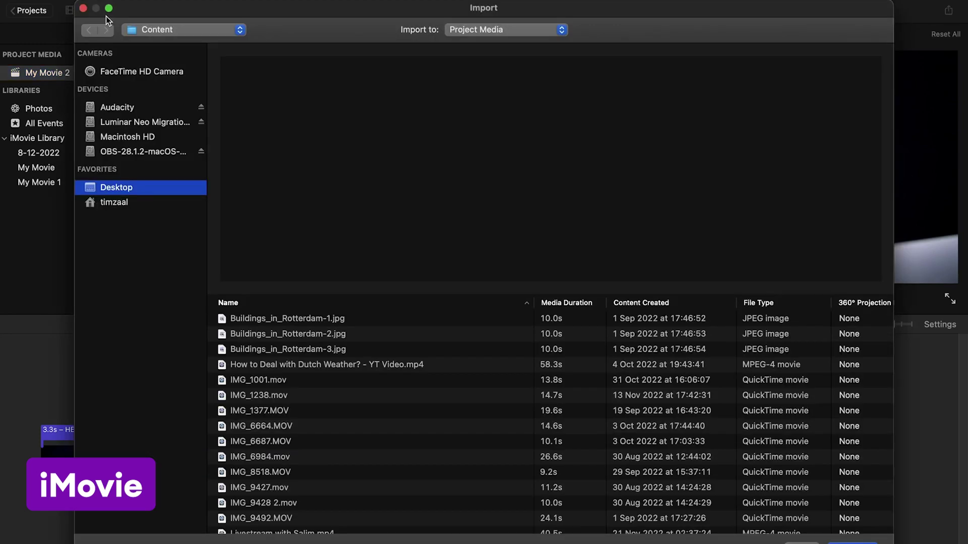
{"action": "scroll", "coordinate": [292, 328], "scroll_direction": "down", "scroll_amount": 10}
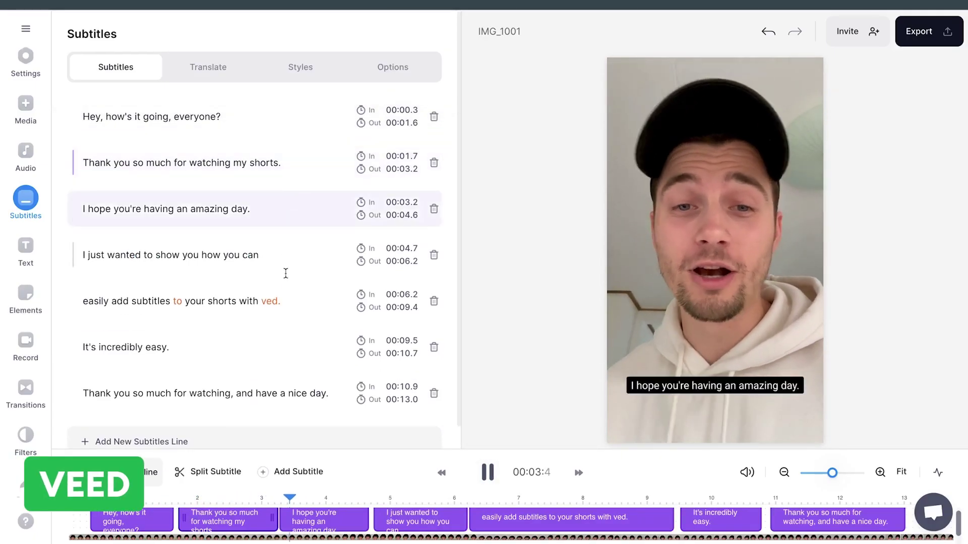
Step: Auto-generate subtitles for the short
{"action": "mouse_move", "coordinate": [278, 302]}
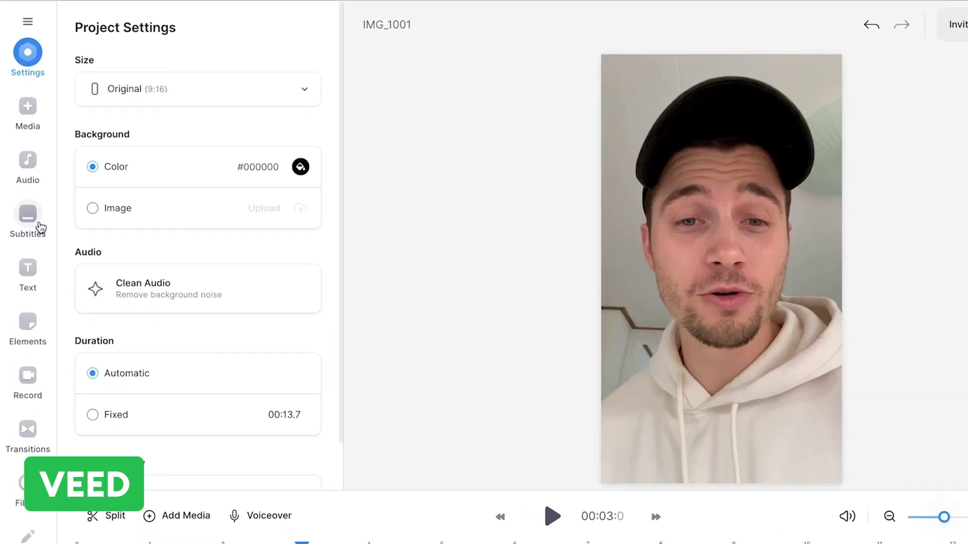
{"action": "left_click", "coordinate": [40, 228]}
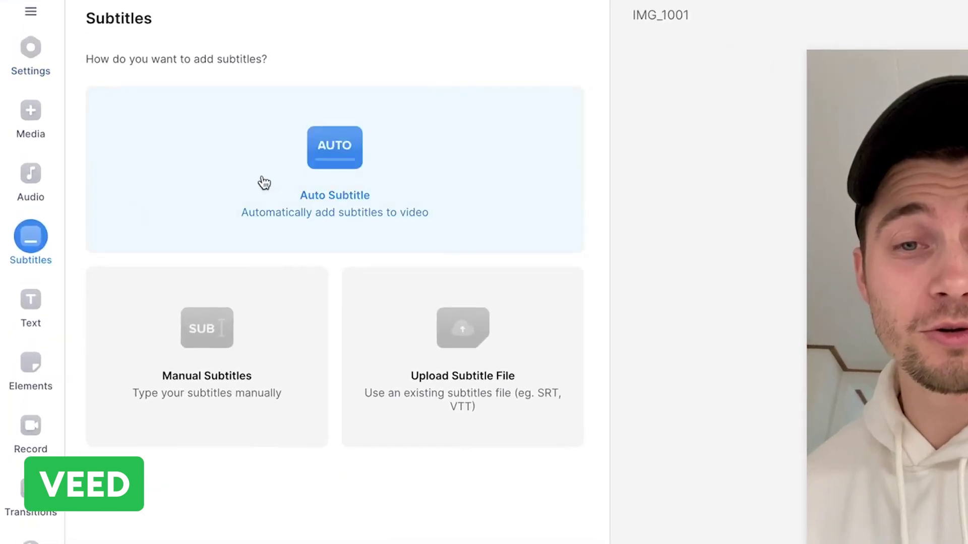
{"action": "left_click", "coordinate": [394, 180]}
{"action": "left_click", "coordinate": [398, 186]}
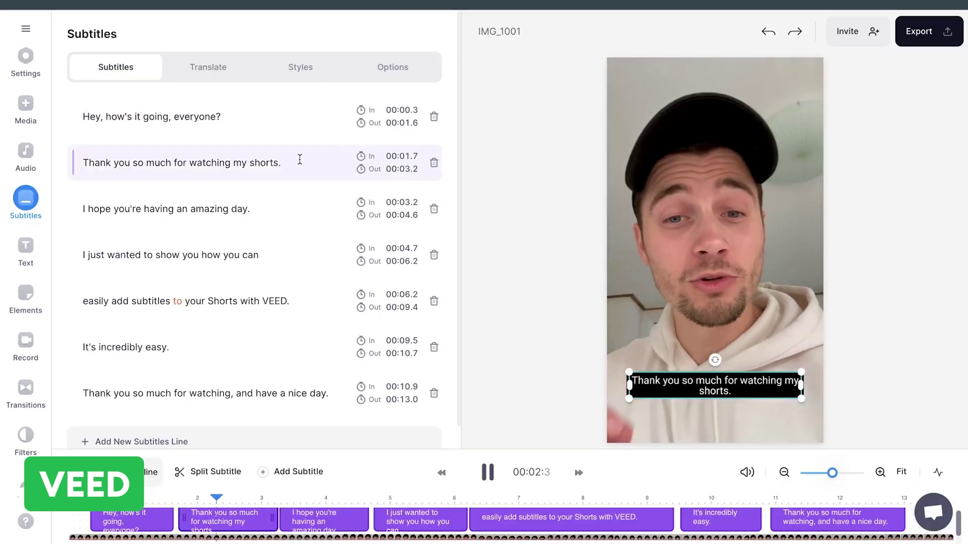
Step: Edit the second subtitle line and download the subtitles as an .SRT file
{"action": "left_click", "coordinate": [293, 164]}
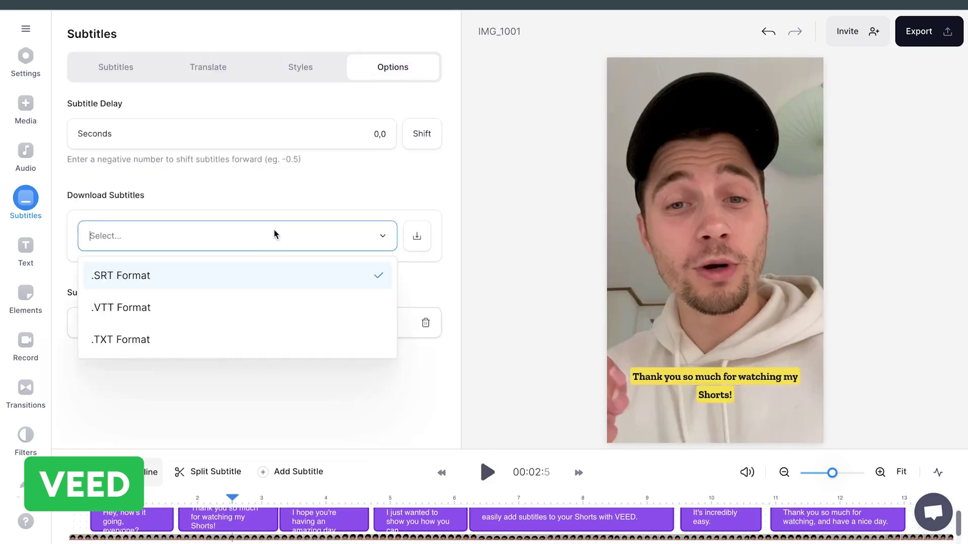
{"action": "left_click", "coordinate": [226, 281]}
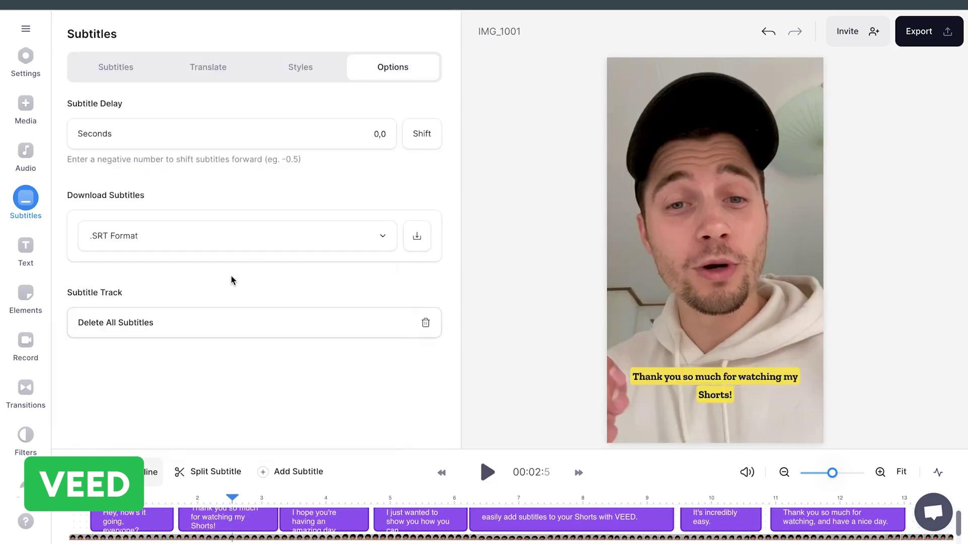
{"action": "left_click", "coordinate": [414, 247]}
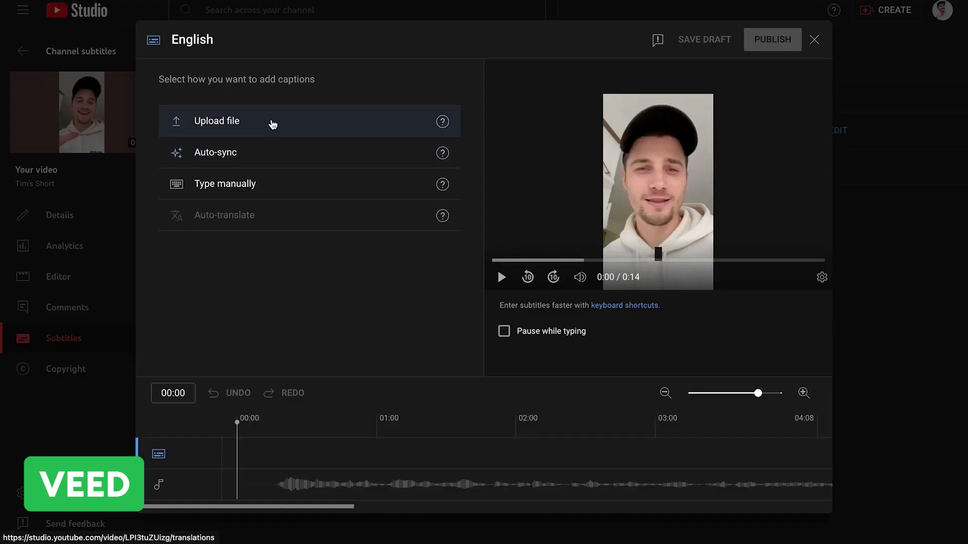
Step: Upload the downloaded .srt subtitle file to the Short's English captions
{"action": "left_click", "coordinate": [273, 124]}
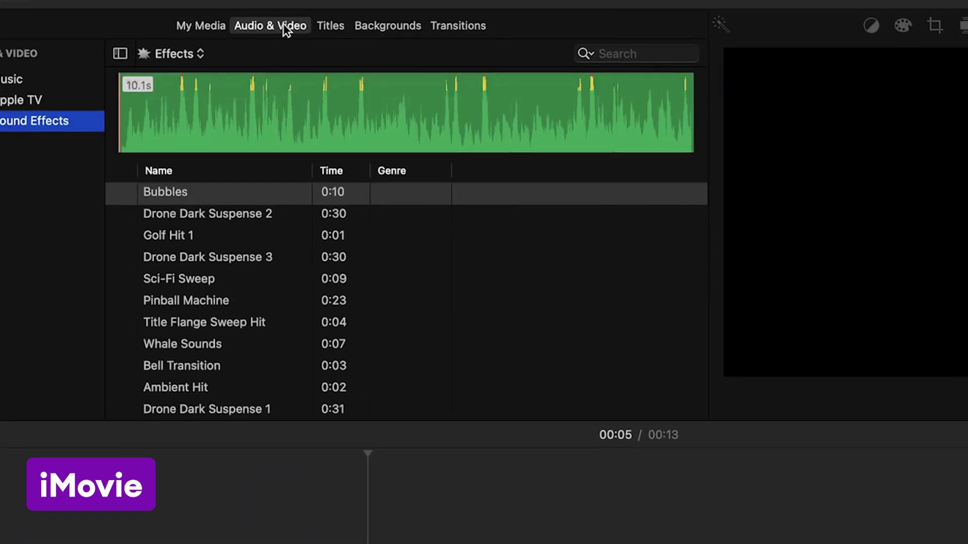
Step: Browse the sound effect categories and place a Warp Engineering sci-fi effect at the clip's start
{"action": "scroll", "coordinate": [210, 194], "scroll_direction": "down", "scroll_amount": 2}
{"action": "scroll", "coordinate": [250, 247], "scroll_direction": "down", "scroll_amount": 15}
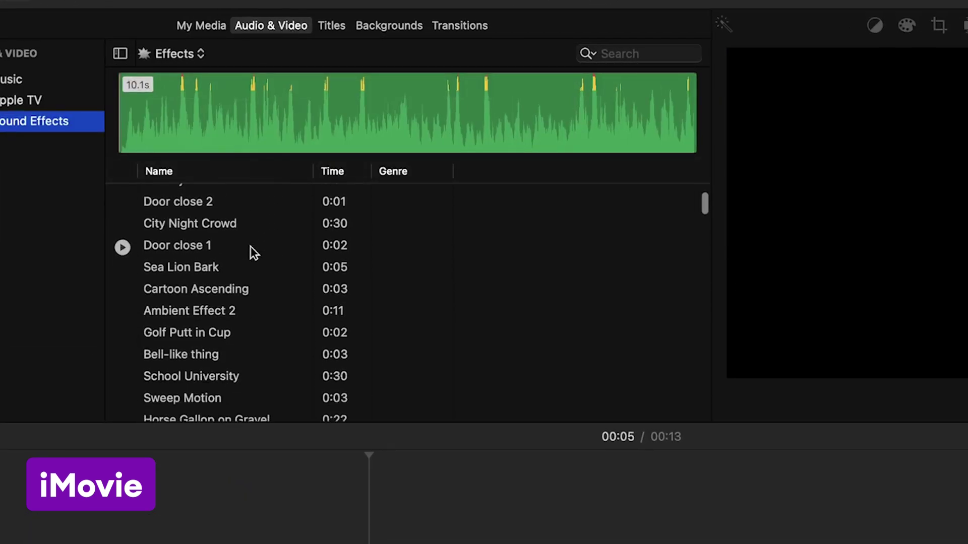
{"action": "left_click", "coordinate": [200, 53]}
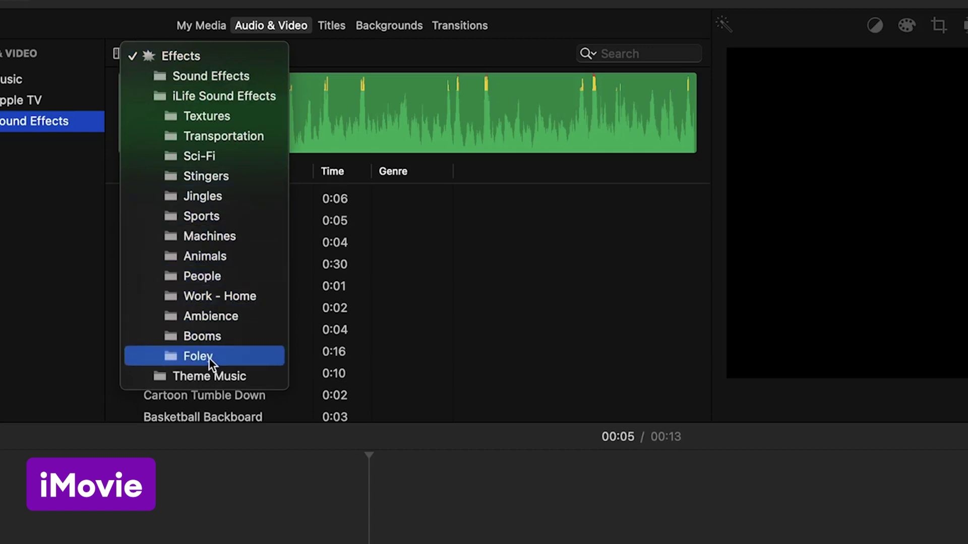
{"action": "left_click", "coordinate": [210, 376]}
{"action": "left_click", "coordinate": [123, 260]}
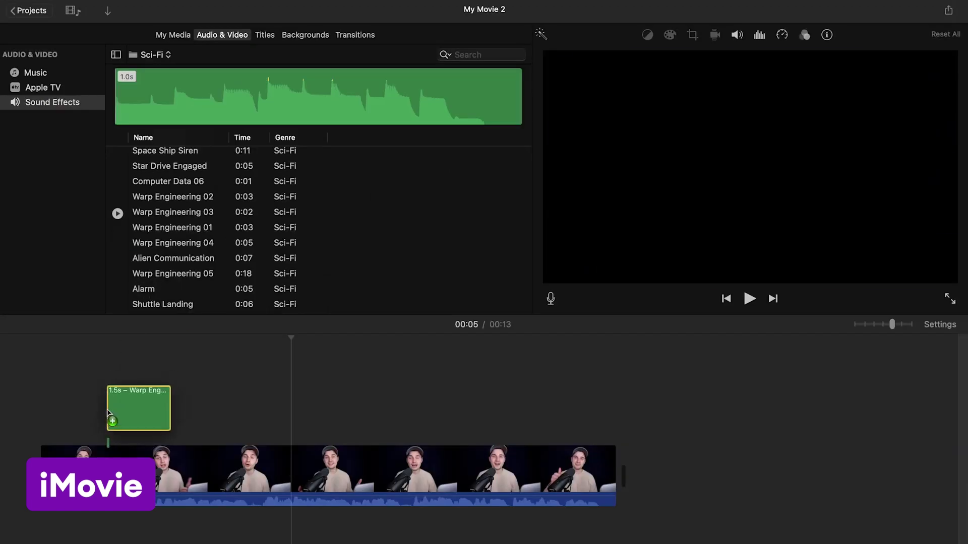
{"action": "left_click_drag", "start_coordinate": [105, 423], "coordinate": [74, 422]}
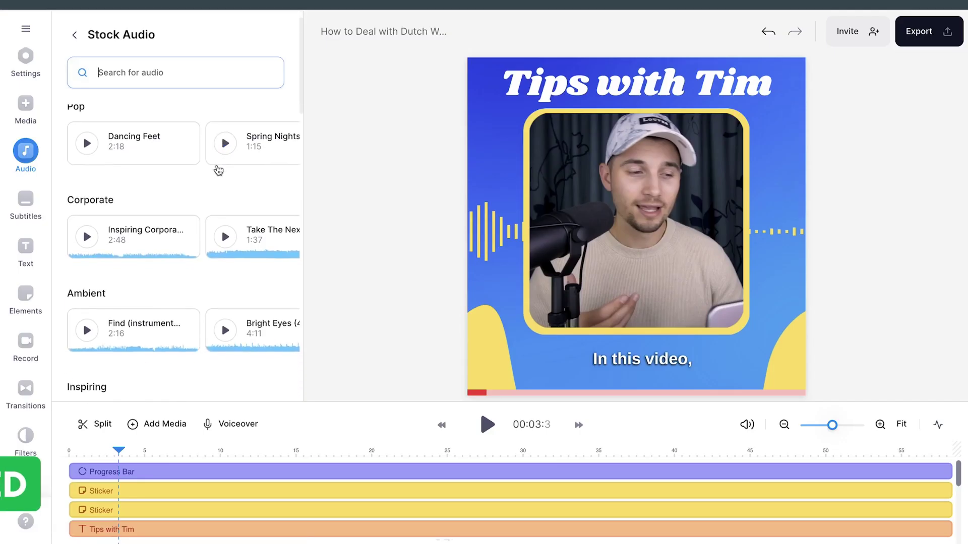
Step: Search VEED's stock audio for 'victory'
{"action": "scroll", "coordinate": [240, 158], "scroll_direction": "down", "scroll_amount": 3}
{"action": "scroll", "coordinate": [298, 216], "scroll_direction": "down", "scroll_amount": 1}
{"action": "scroll", "coordinate": [235, 297], "scroll_direction": "right", "scroll_amount": 3}
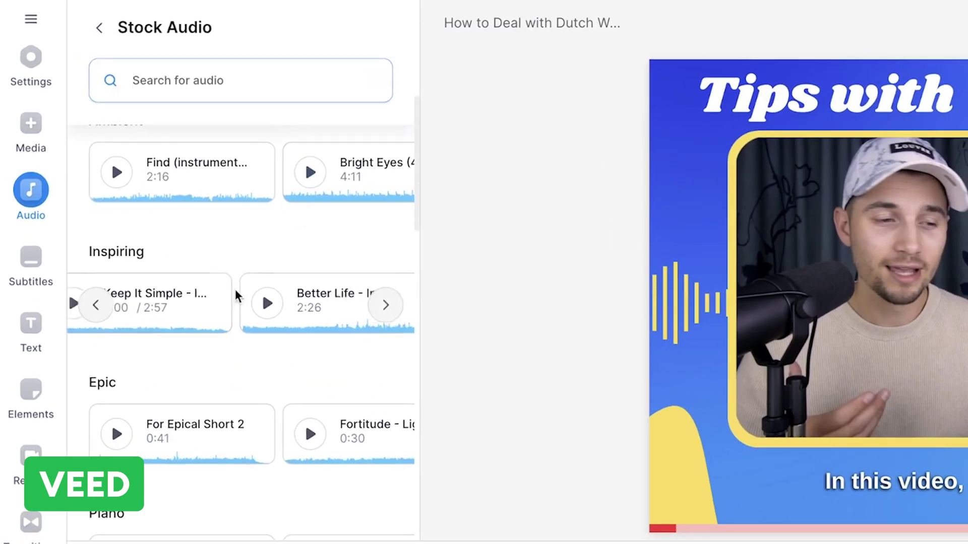
{"action": "scroll", "coordinate": [235, 297], "scroll_direction": "up", "scroll_amount": 5}
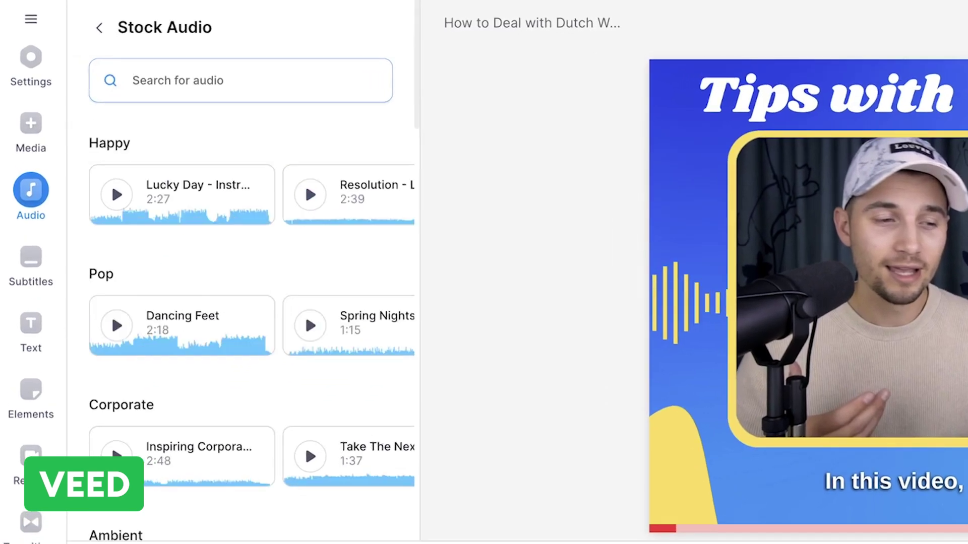
{"action": "type", "text": "victory"}
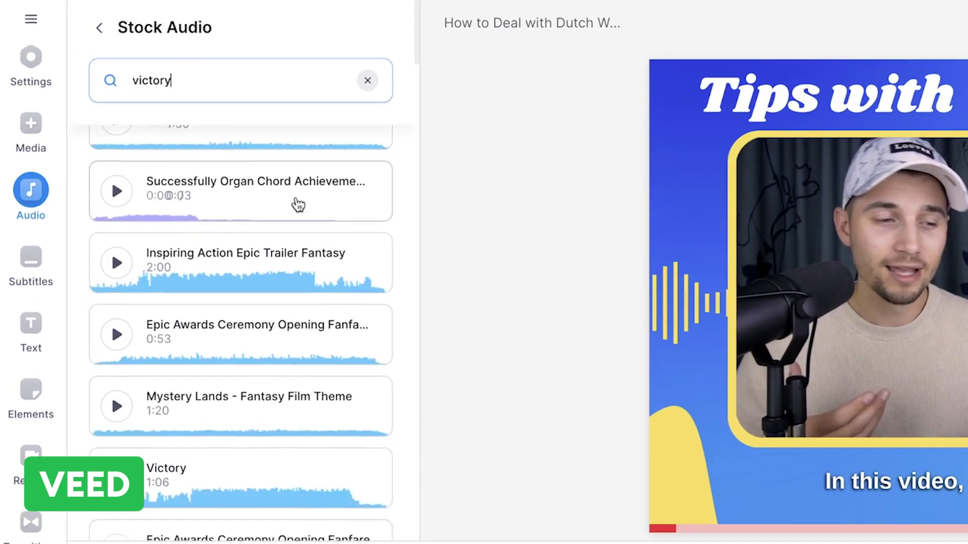
{"action": "scroll", "coordinate": [298, 203], "scroll_direction": "down", "scroll_amount": 2}
{"action": "scroll", "coordinate": [297, 204], "scroll_direction": "down", "scroll_amount": 4}
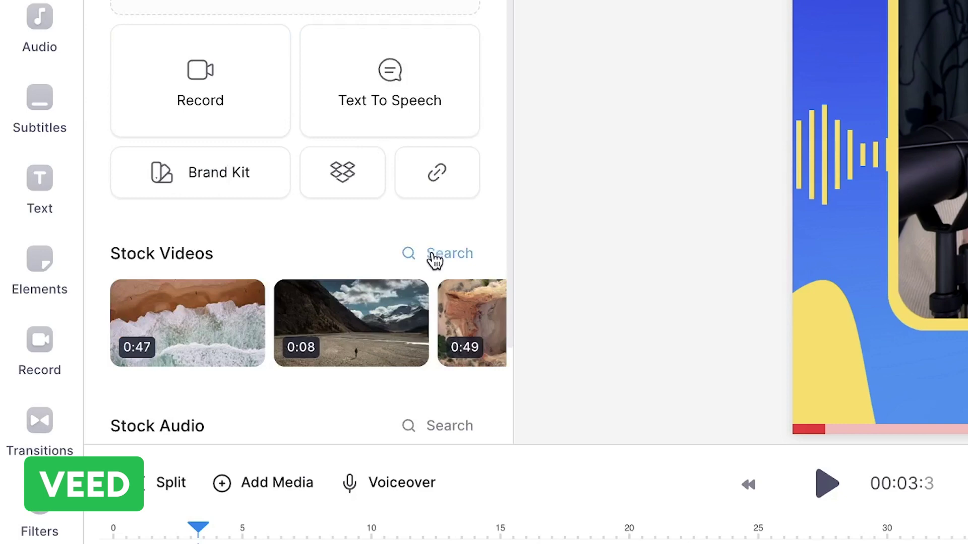
Step: Search the stock video library for 'presenting'
{"action": "left_click", "coordinate": [435, 260]}
{"action": "scroll", "coordinate": [398, 156], "scroll_direction": "down", "scroll_amount": 6}
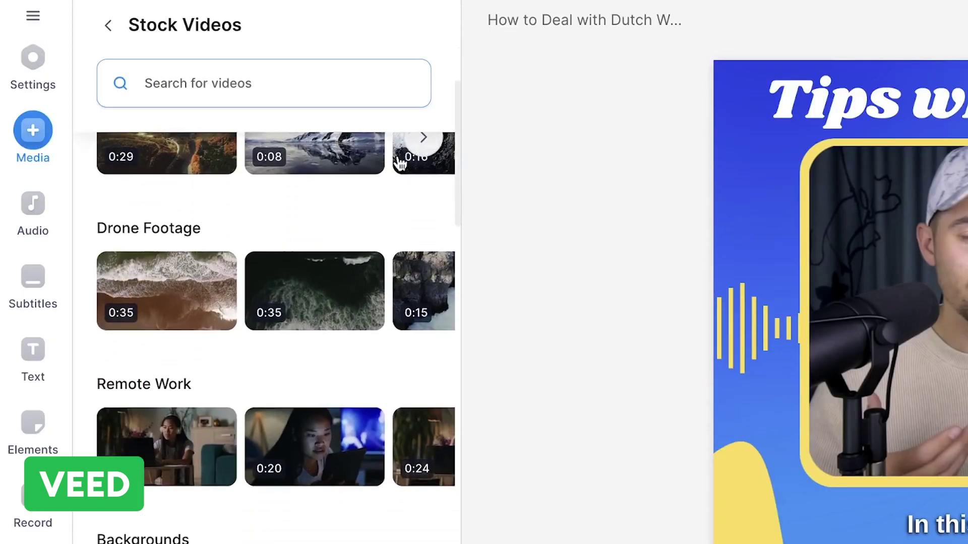
{"action": "scroll", "coordinate": [398, 161], "scroll_direction": "down", "scroll_amount": 5}
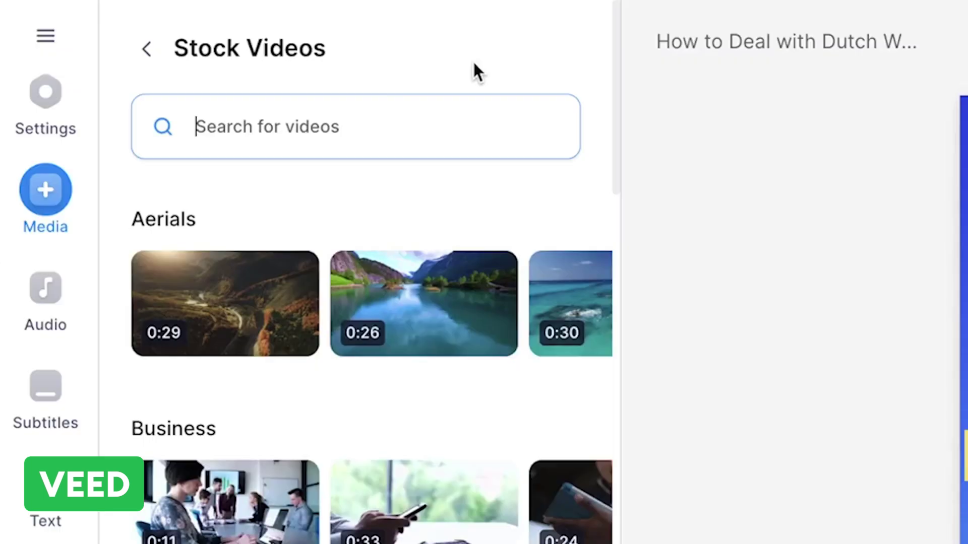
{"action": "type", "text": "presenting"}
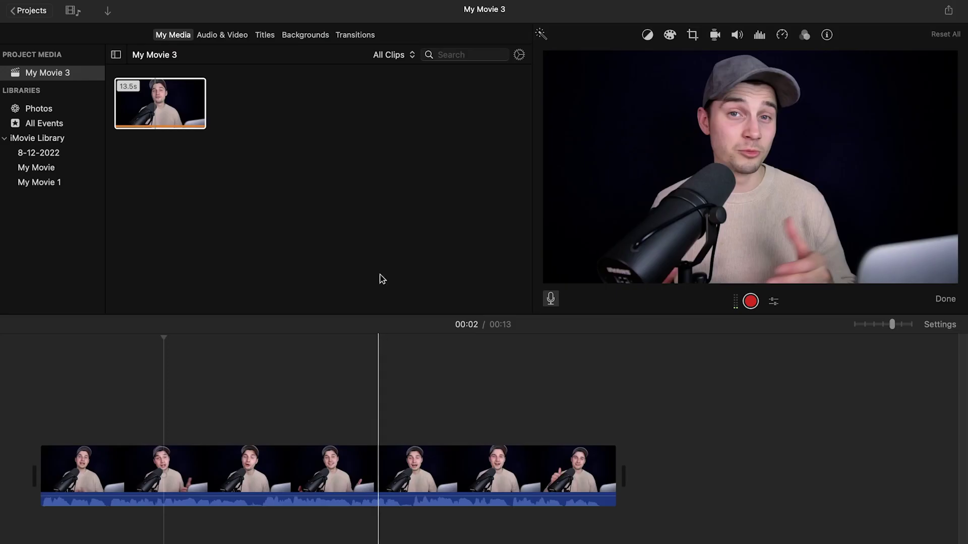
Step: Add a Reveal title as its own shot after the clip
{"action": "left_click", "coordinate": [266, 34]}
{"action": "left_click_drag", "start_coordinate": [266, 166], "coordinate": [202, 439]}
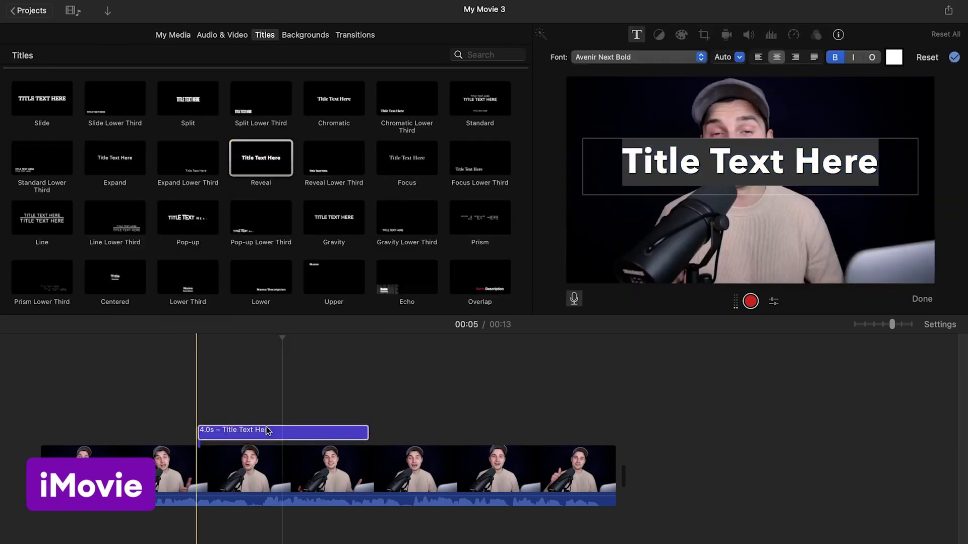
{"action": "left_click_drag", "start_coordinate": [268, 432], "coordinate": [661, 384]}
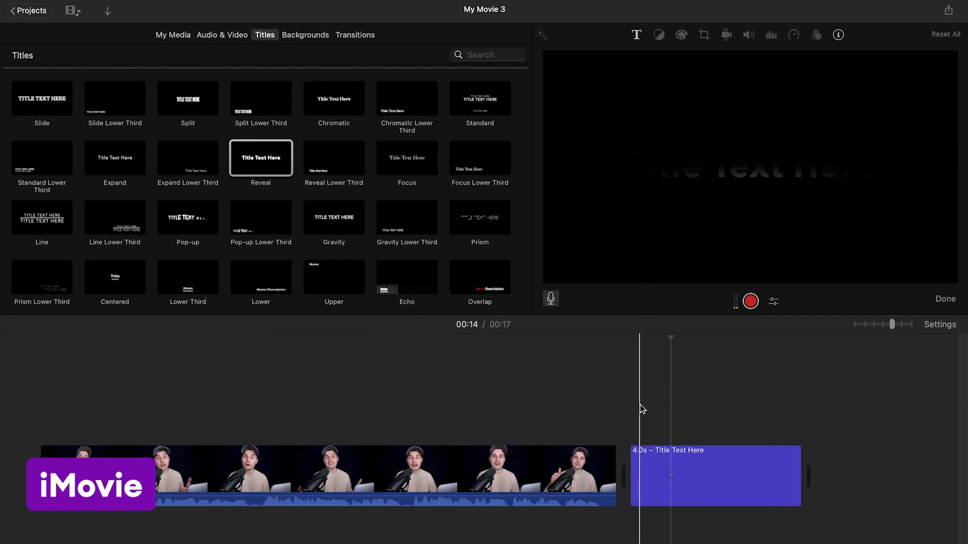
Step: Style the Reveal title in Seravek, centre-aligned, with yellow-green text
{"action": "left_click", "coordinate": [637, 35]}
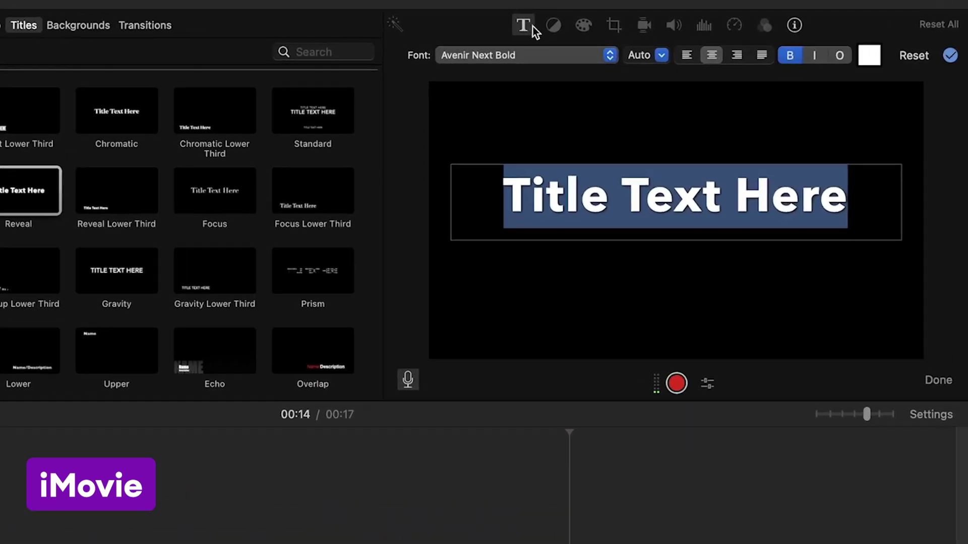
{"action": "left_click", "coordinate": [635, 57]}
{"action": "left_click", "coordinate": [650, 117]}
{"action": "left_click", "coordinate": [637, 57]}
{"action": "scroll", "coordinate": [430, 327], "scroll_direction": "down", "scroll_amount": 5}
{"action": "left_click", "coordinate": [411, 357]}
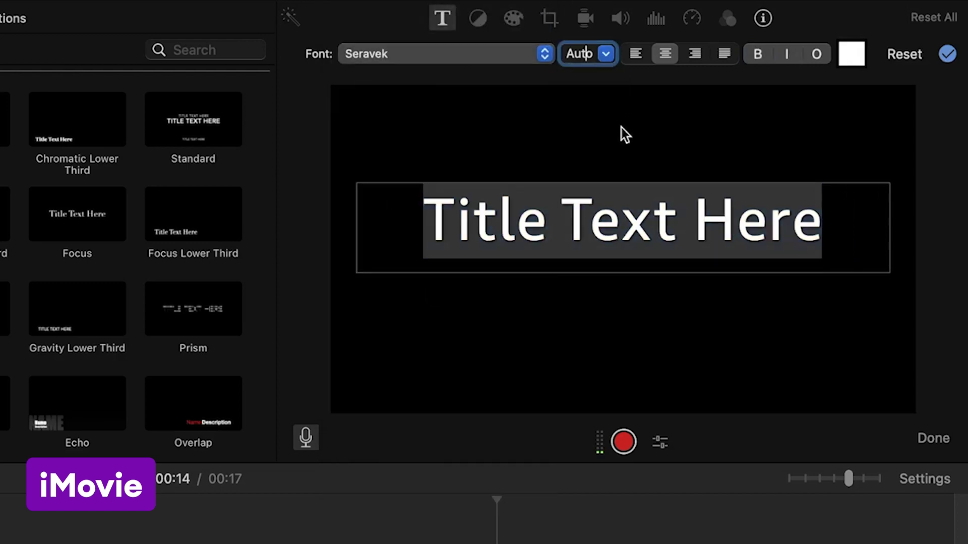
{"action": "left_click", "coordinate": [694, 53]}
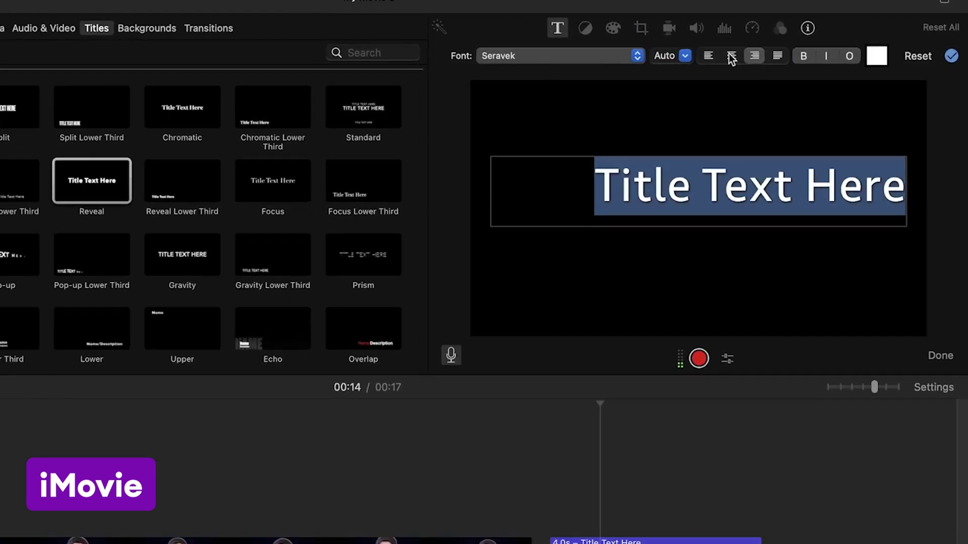
{"action": "left_click", "coordinate": [731, 55]}
{"action": "left_click", "coordinate": [876, 55]}
{"action": "left_click", "coordinate": [83, 448]}
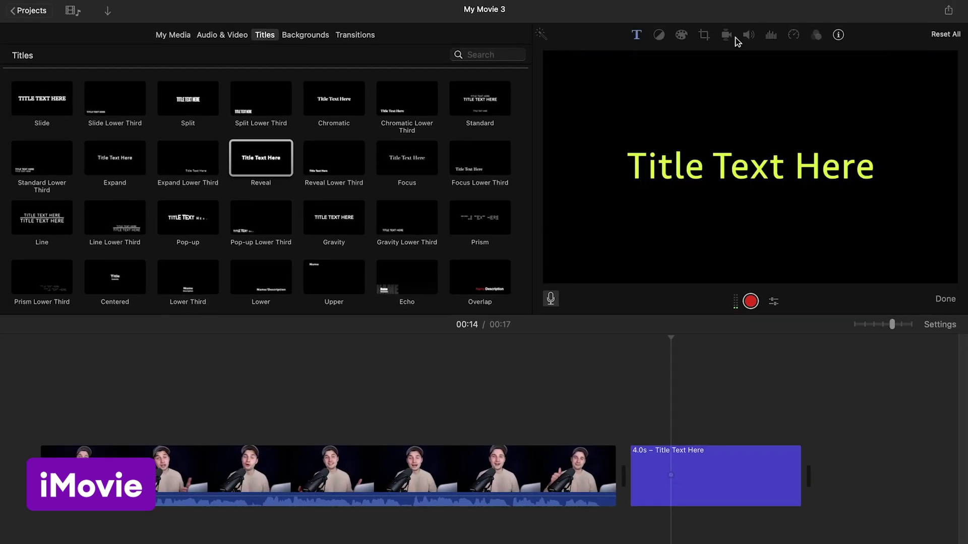
{"action": "left_click", "coordinate": [637, 36]}
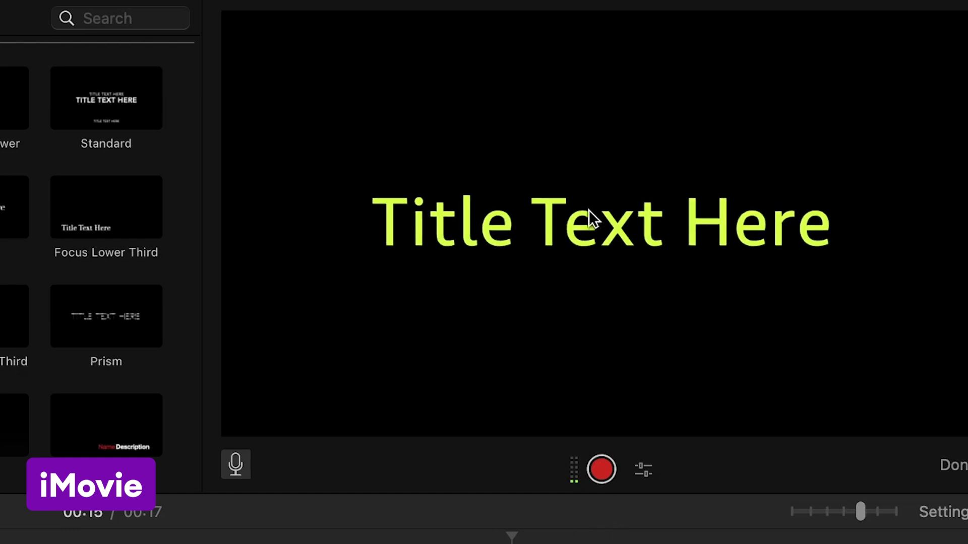
{"action": "double_click", "coordinate": [590, 217]}
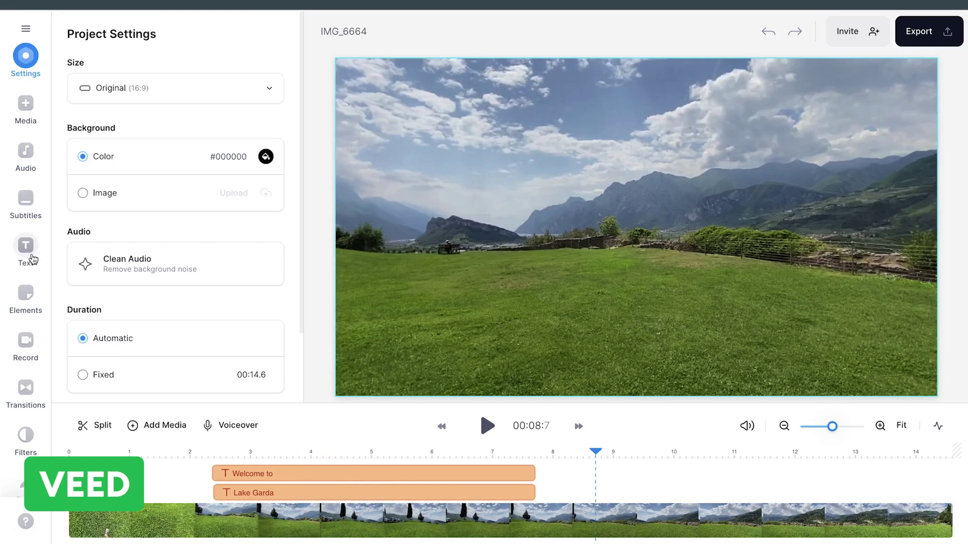
Step: Add a text caption 'This is amazing!' over the landscape and set it in the Lemon font
{"action": "left_click", "coordinate": [30, 256]}
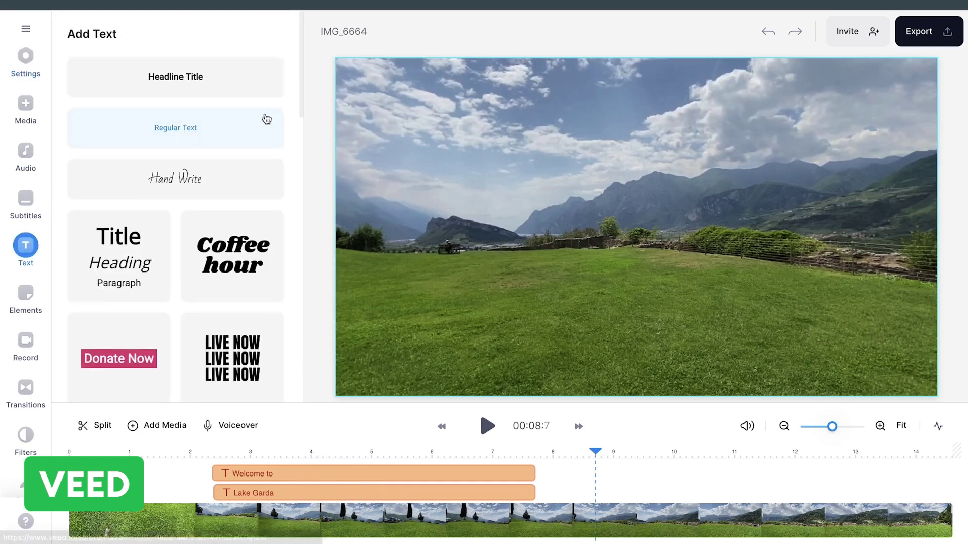
{"action": "scroll", "coordinate": [266, 119], "scroll_direction": "down", "scroll_amount": 10}
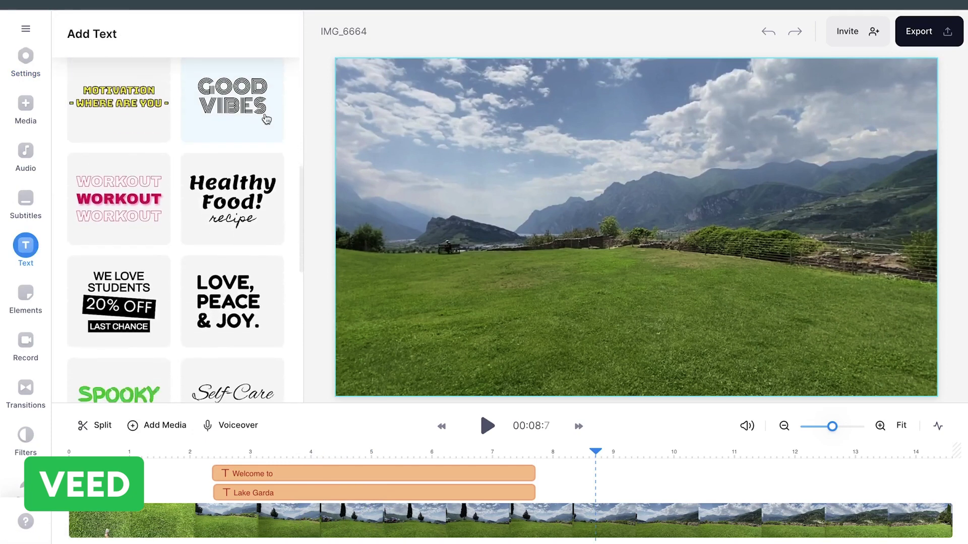
{"action": "scroll", "coordinate": [267, 119], "scroll_direction": "down", "scroll_amount": 5}
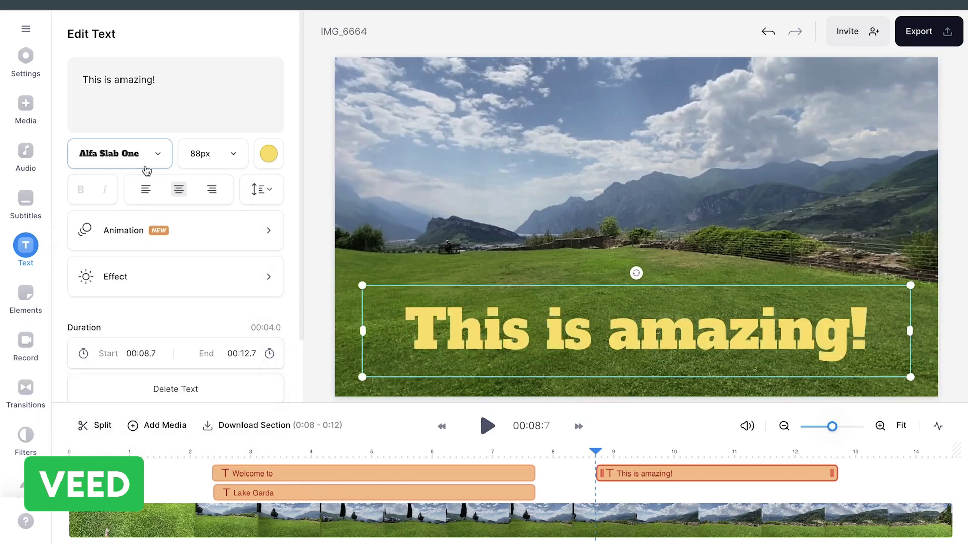
{"action": "left_click", "coordinate": [146, 167]}
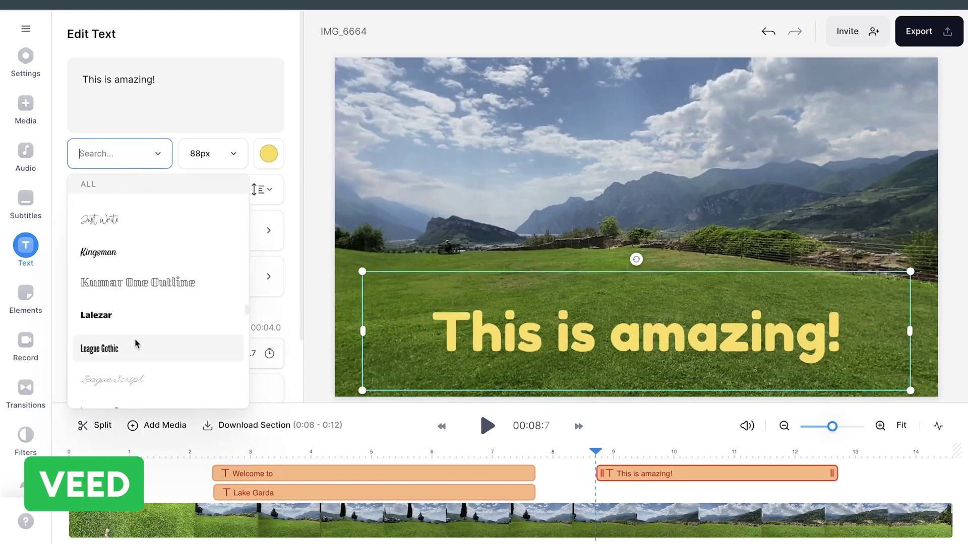
{"action": "left_click", "coordinate": [134, 343]}
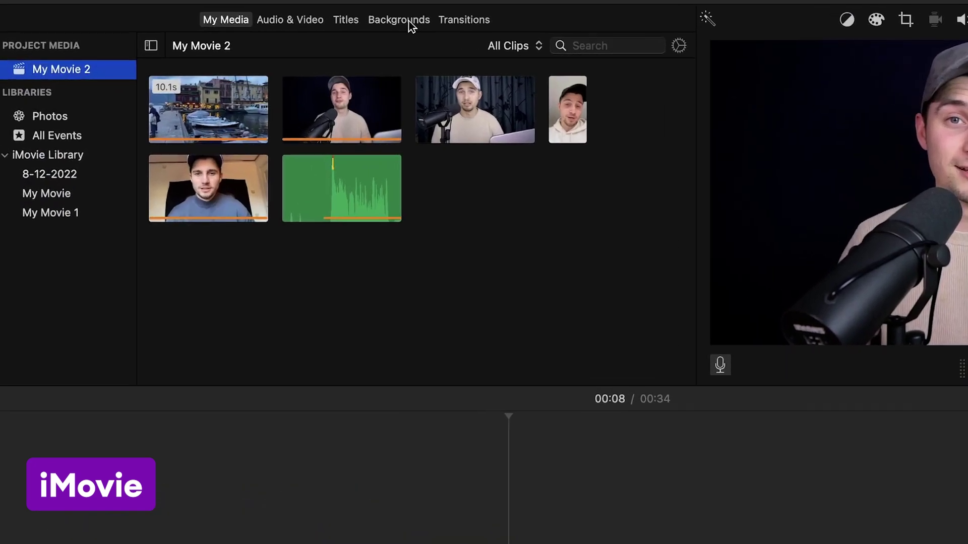
Step: Put a Slide title over the talking-head clip with the star-struck emoji as its text
{"action": "left_click", "coordinate": [409, 21]}
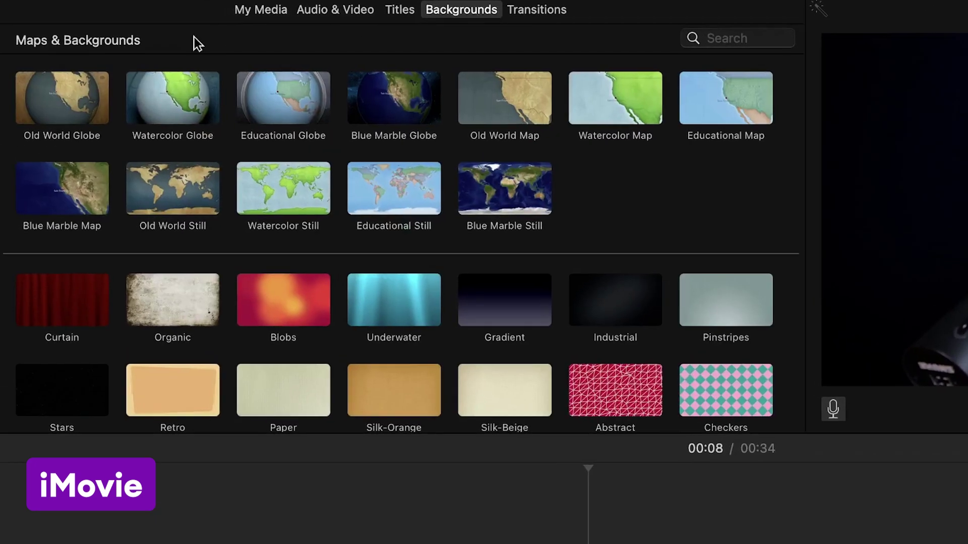
{"action": "scroll", "coordinate": [595, 153], "scroll_direction": "down", "scroll_amount": 10}
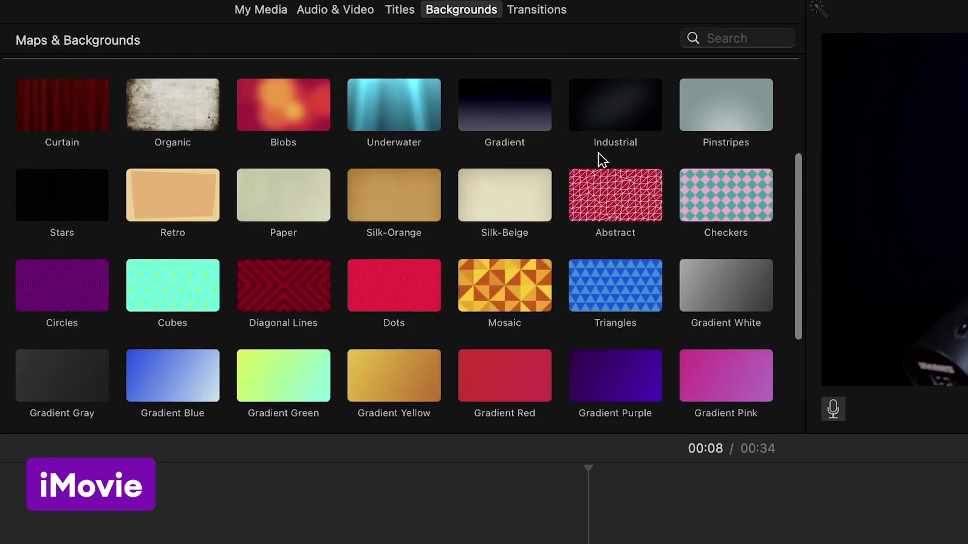
{"action": "scroll", "coordinate": [598, 153], "scroll_direction": "up", "scroll_amount": 10}
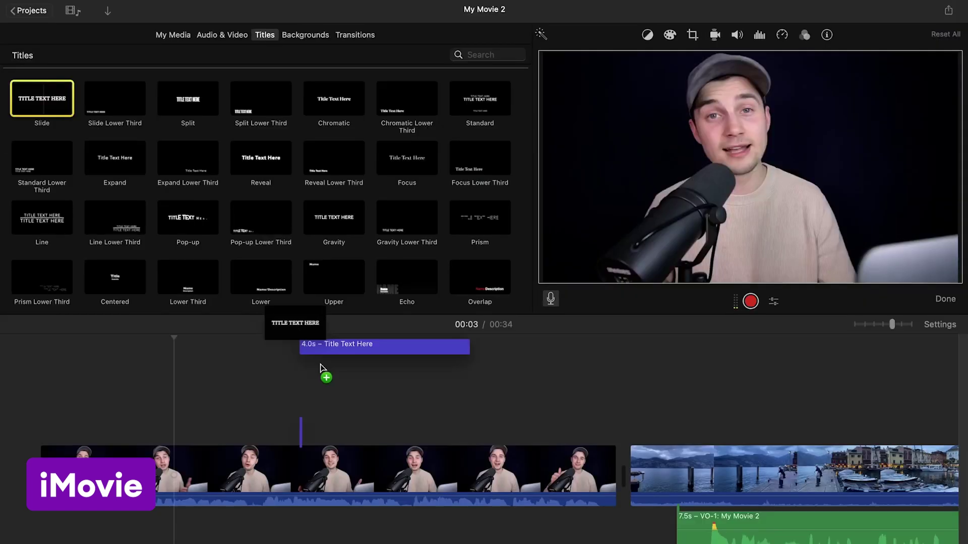
{"action": "left_click_drag", "start_coordinate": [324, 372], "coordinate": [310, 432]}
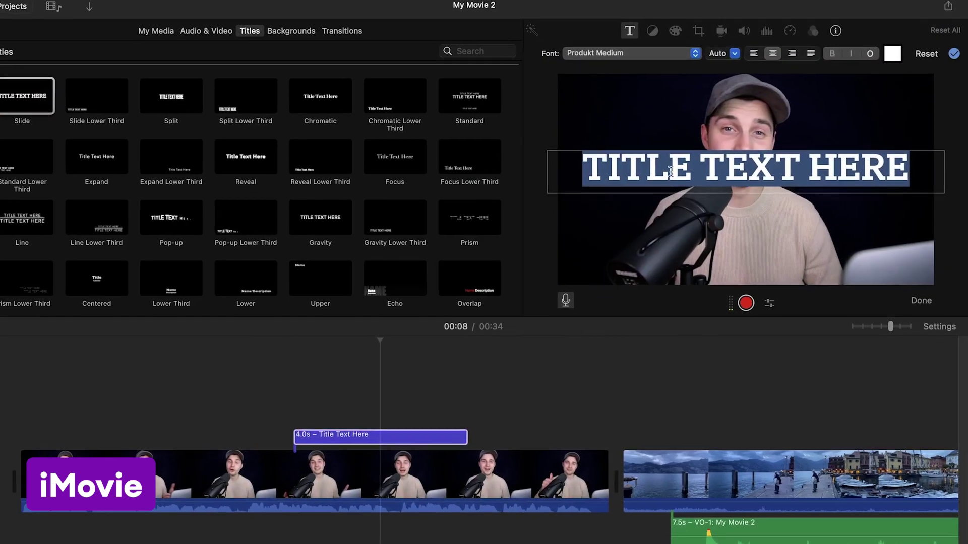
{"action": "key", "text": "ctrl+super+space"}
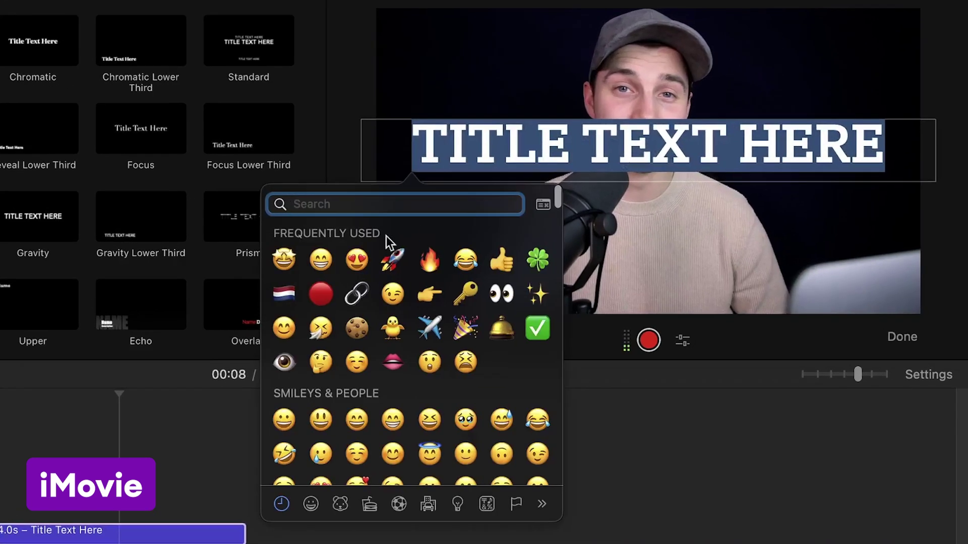
{"action": "left_click", "coordinate": [283, 259]}
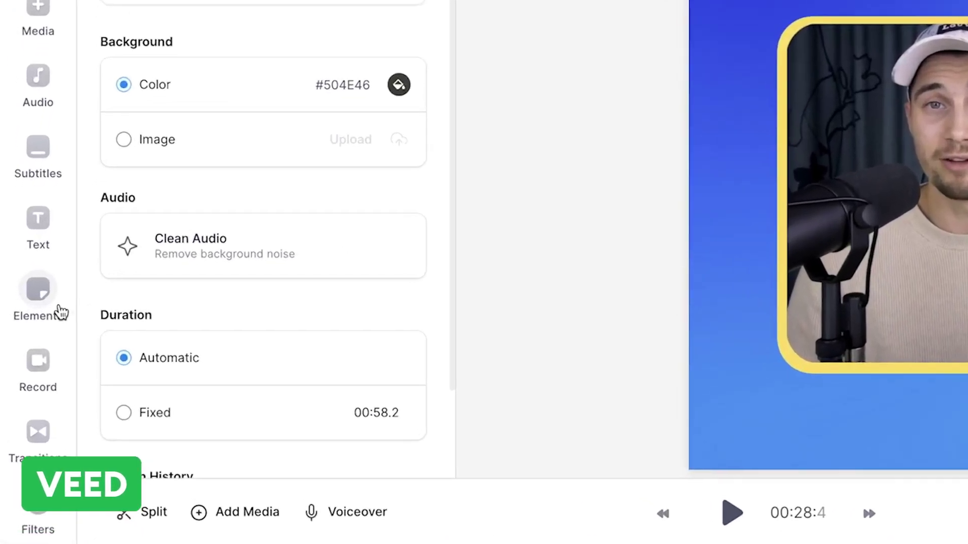
Step: Recolour the progress bar element blue-violet
{"action": "left_click", "coordinate": [58, 313]}
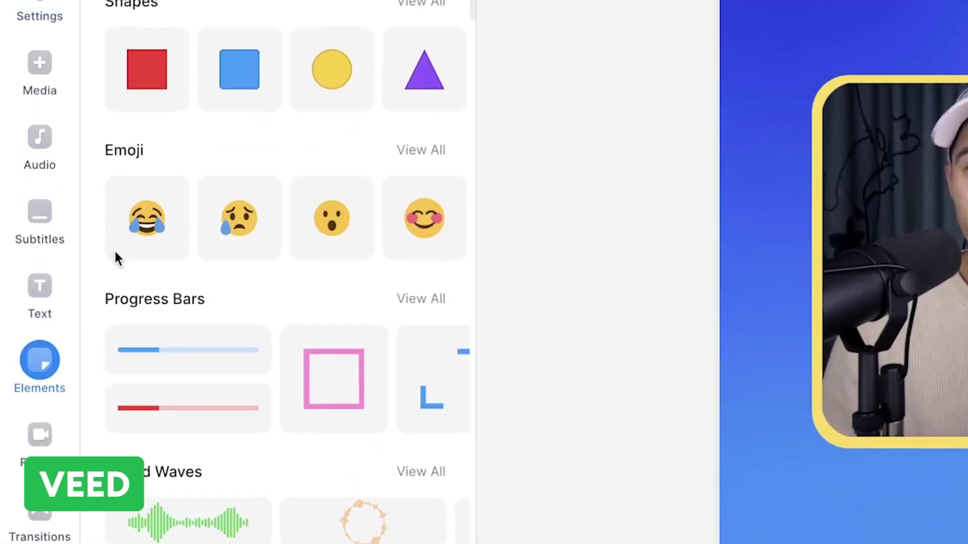
{"action": "scroll", "coordinate": [342, 253], "scroll_direction": "down", "scroll_amount": 6}
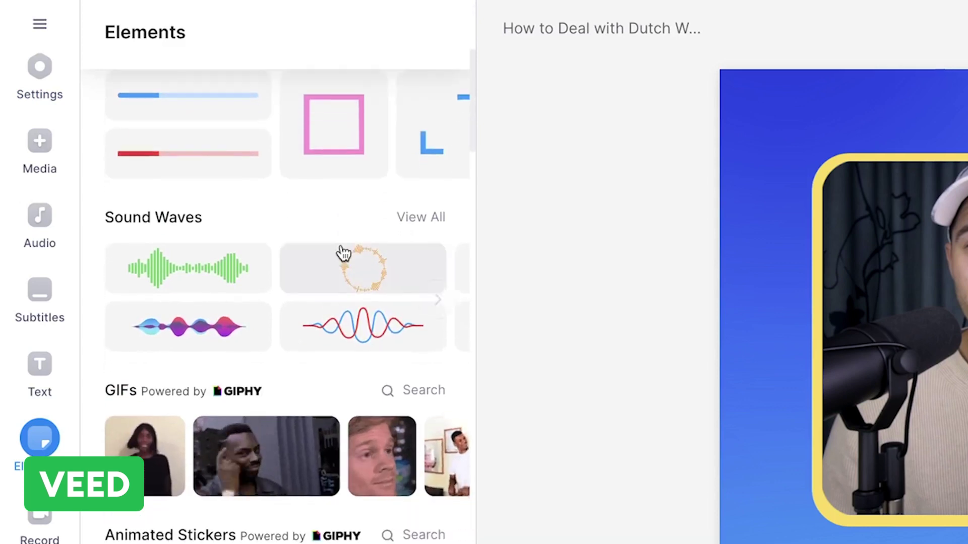
{"action": "scroll", "coordinate": [341, 253], "scroll_direction": "down", "scroll_amount": 10}
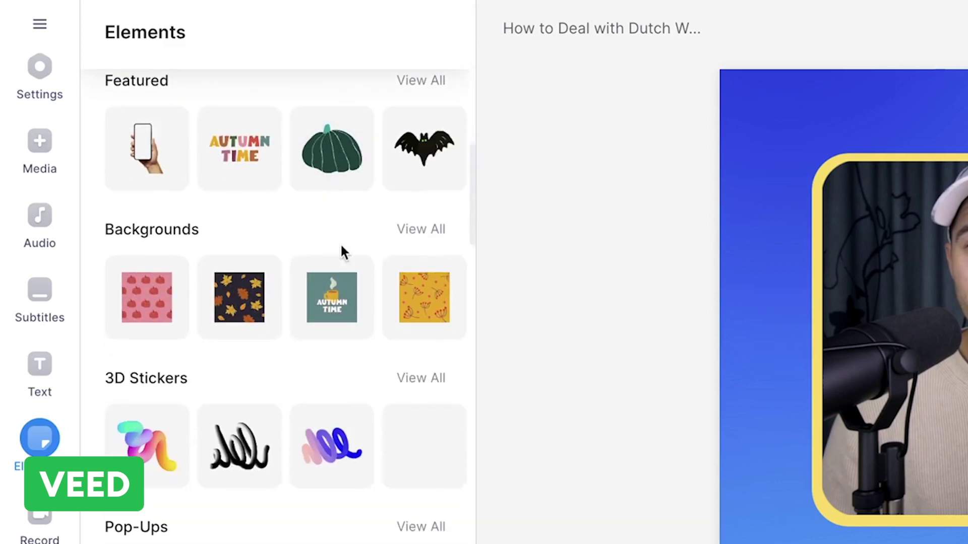
{"action": "scroll", "coordinate": [340, 243], "scroll_direction": "down", "scroll_amount": 5}
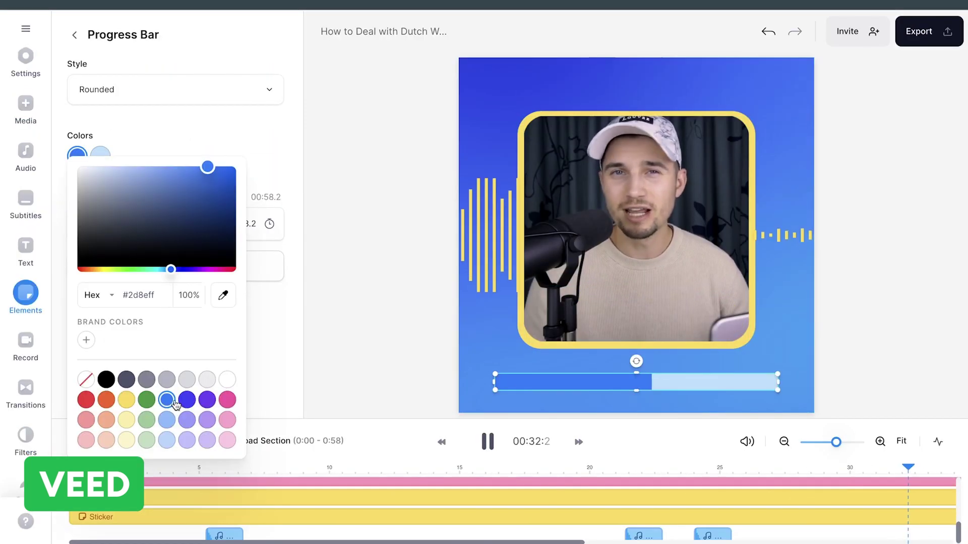
{"action": "left_click", "coordinate": [187, 401]}
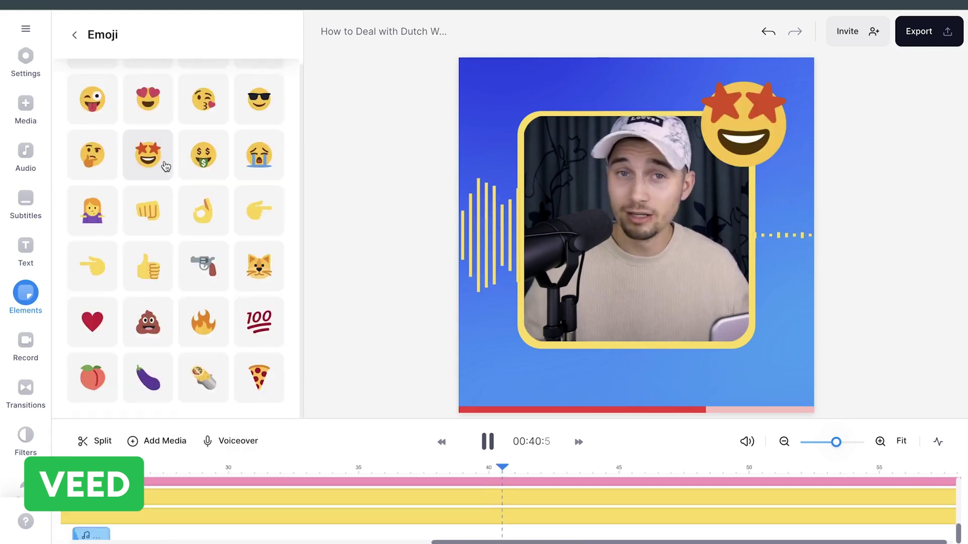
Step: Change the confetti overlay's blend mode to key out its green background
{"action": "scroll", "coordinate": [162, 162], "scroll_direction": "up", "scroll_amount": 2}
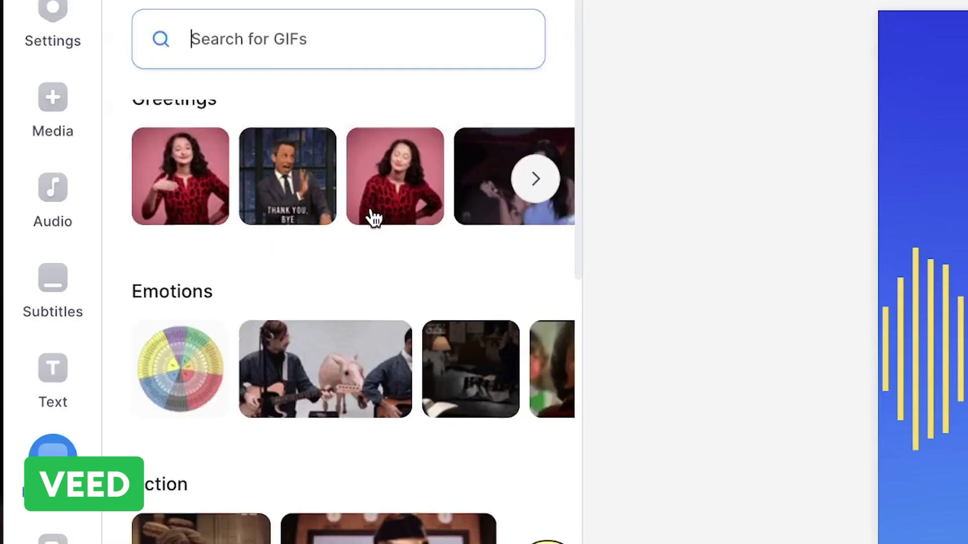
{"action": "scroll", "coordinate": [373, 217], "scroll_direction": "down", "scroll_amount": 6}
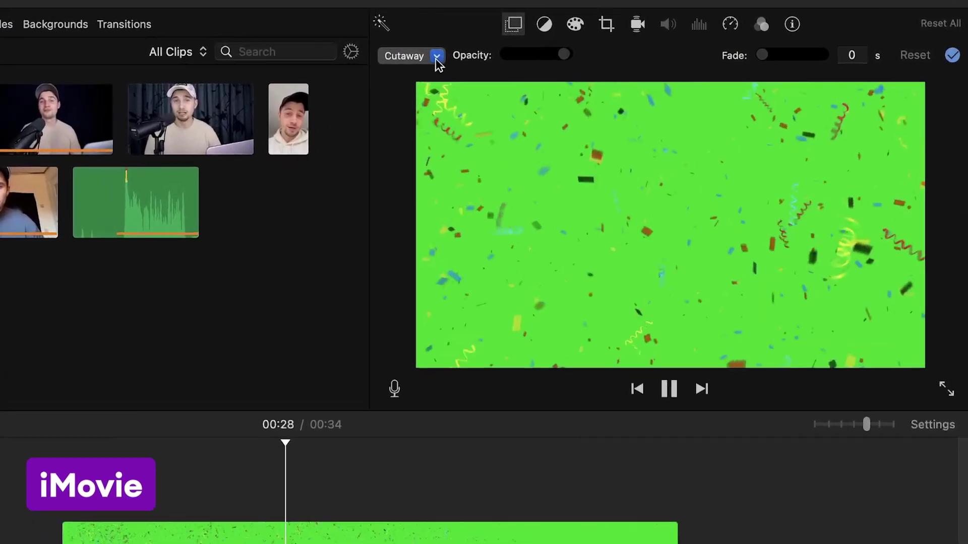
{"action": "left_click", "coordinate": [573, 58]}
{"action": "left_click", "coordinate": [406, 98]}
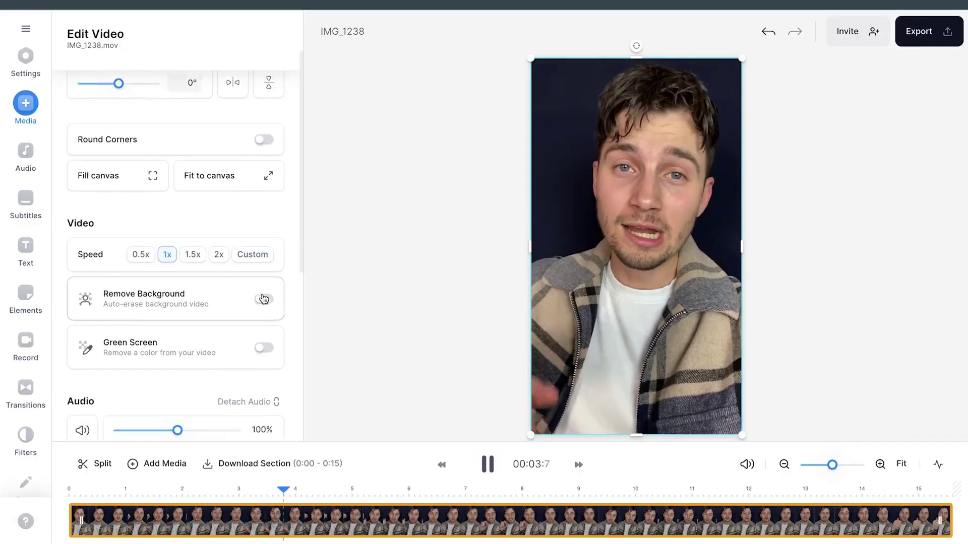
Step: Turn on Clean Audio noise reduction and raise it to 84%
{"action": "scroll", "coordinate": [263, 299], "scroll_direction": "down", "scroll_amount": 1}
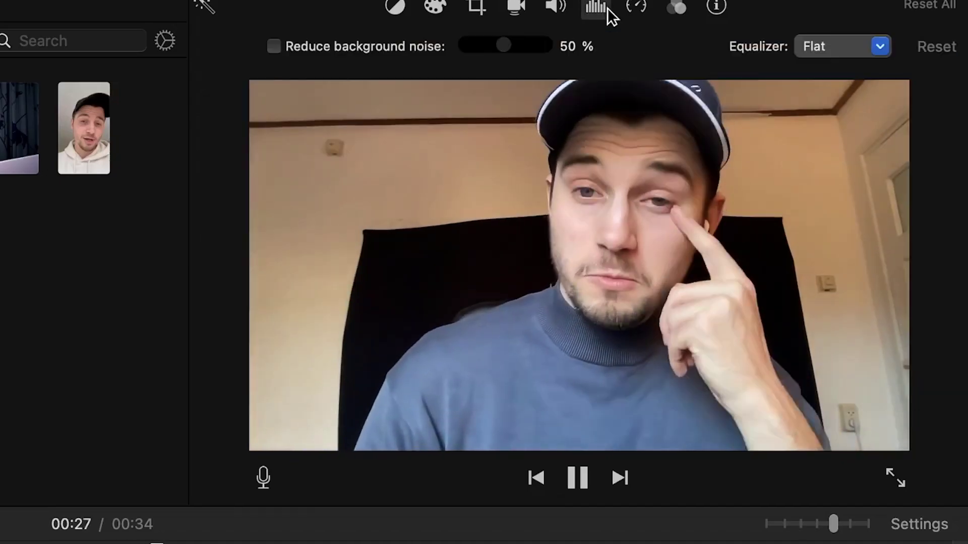
{"action": "left_click", "coordinate": [277, 45]}
{"action": "left_click_drag", "start_coordinate": [501, 43], "coordinate": [527, 43]}
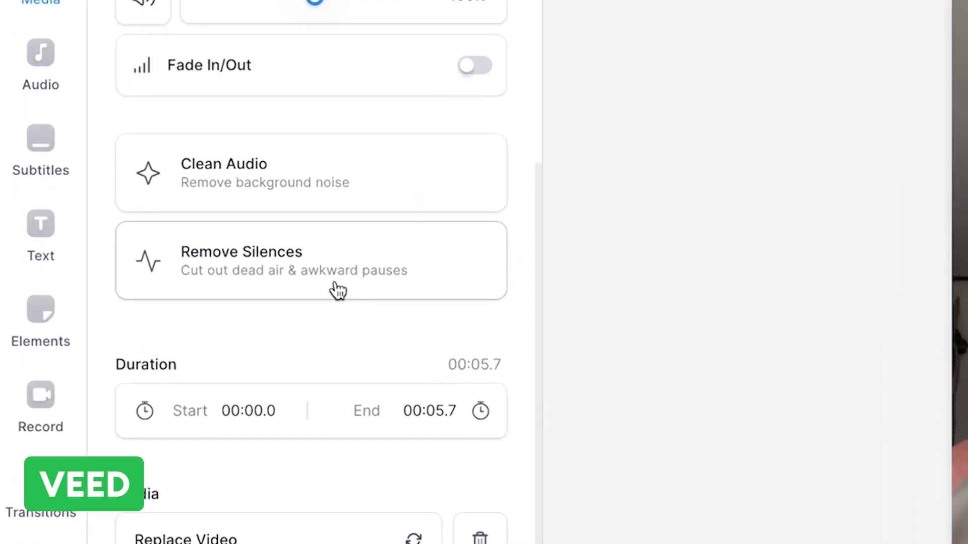
Step: Apply Remove Silences to the VEED clip so it splits into shorter pieces without pauses
{"action": "left_click", "coordinate": [338, 290]}
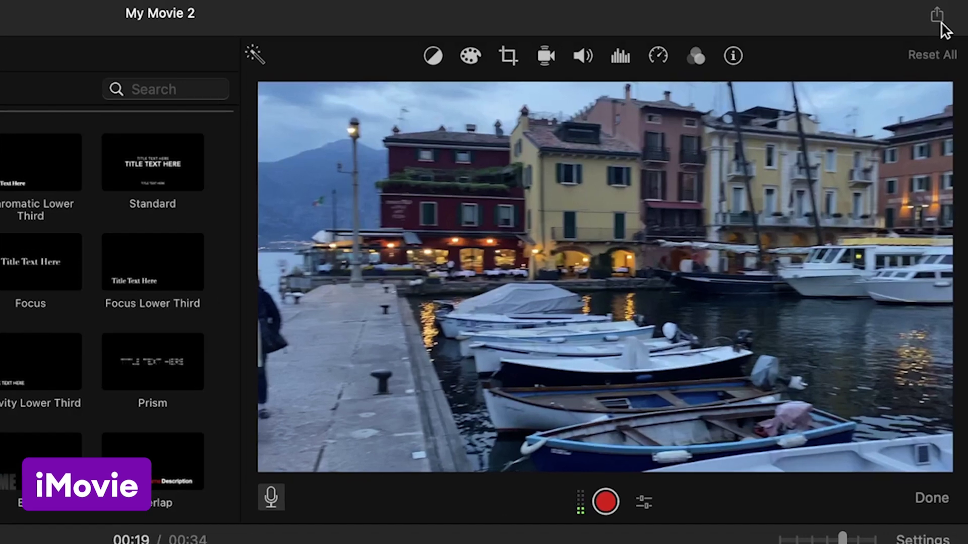
Step: Compare iMovie's Export File and YouTube & Facebook options, then email the 1.4 MB My Movie 2 - Small.mov
{"action": "left_click", "coordinate": [938, 20]}
{"action": "left_click", "coordinate": [890, 218]}
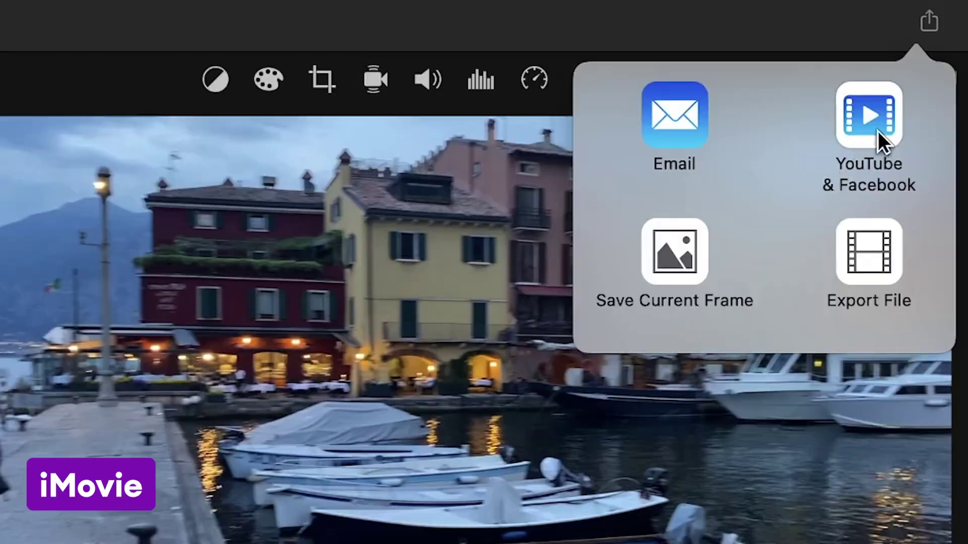
{"action": "left_click", "coordinate": [878, 132]}
{"action": "left_click", "coordinate": [679, 177]}
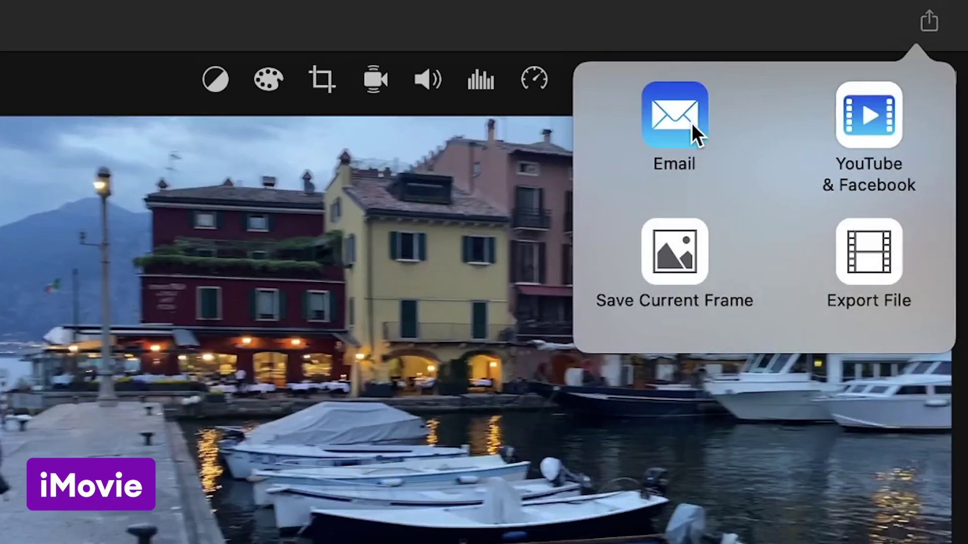
{"action": "left_click", "coordinate": [691, 123]}
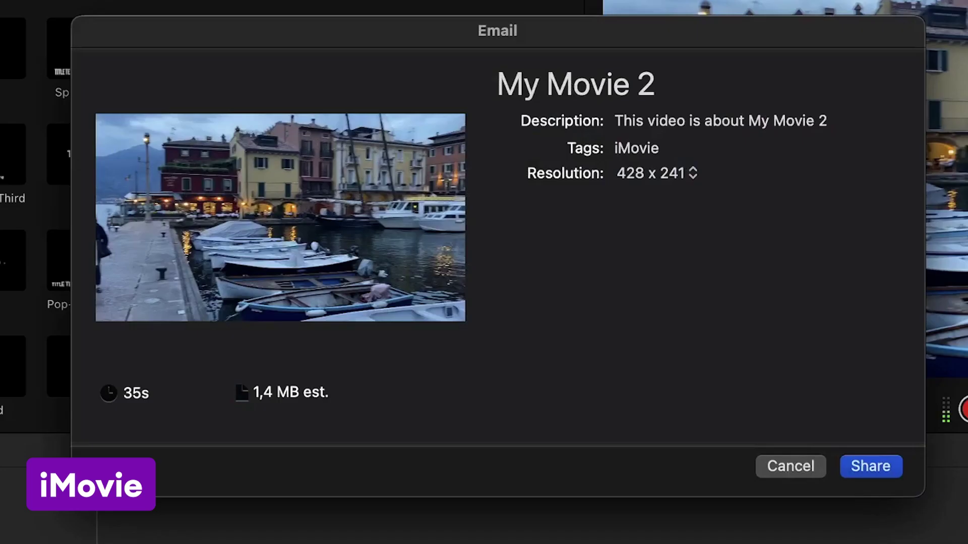
{"action": "left_click", "coordinate": [859, 470]}
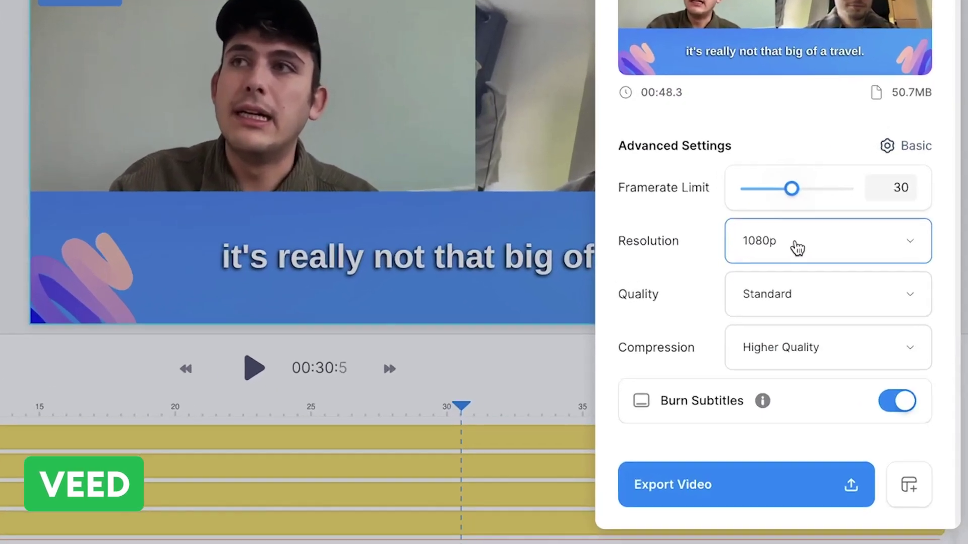
Step: Set VEED's advanced export resolution to 4k and quality to High
{"action": "left_click", "coordinate": [877, 318]}
{"action": "scroll", "coordinate": [821, 391], "scroll_direction": "down", "scroll_amount": 2}
{"action": "left_click", "coordinate": [819, 395]}
{"action": "left_click", "coordinate": [852, 359]}
{"action": "left_click", "coordinate": [722, 449]}
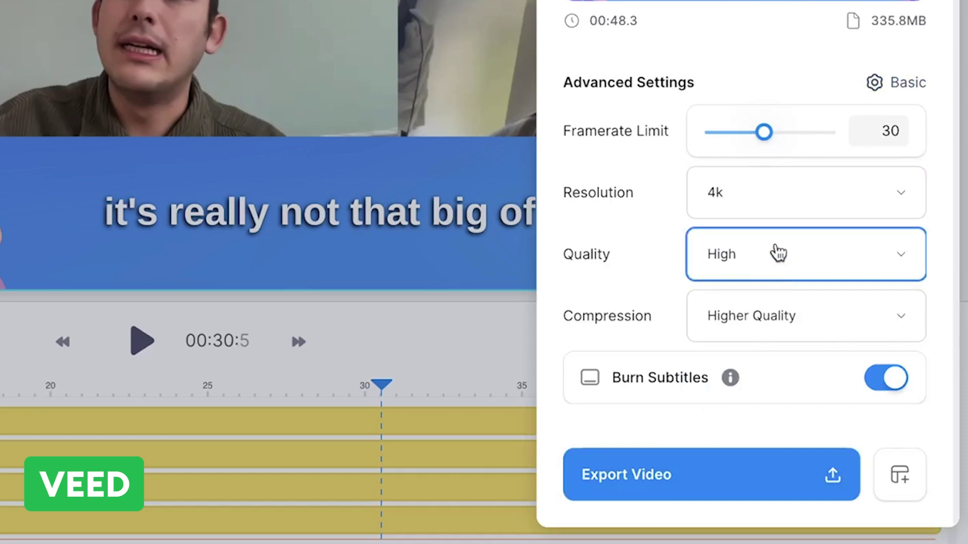
Step: Switch back to basic presets, choose the Instagram preset, and start the HD export
{"action": "left_click", "coordinate": [887, 80]}
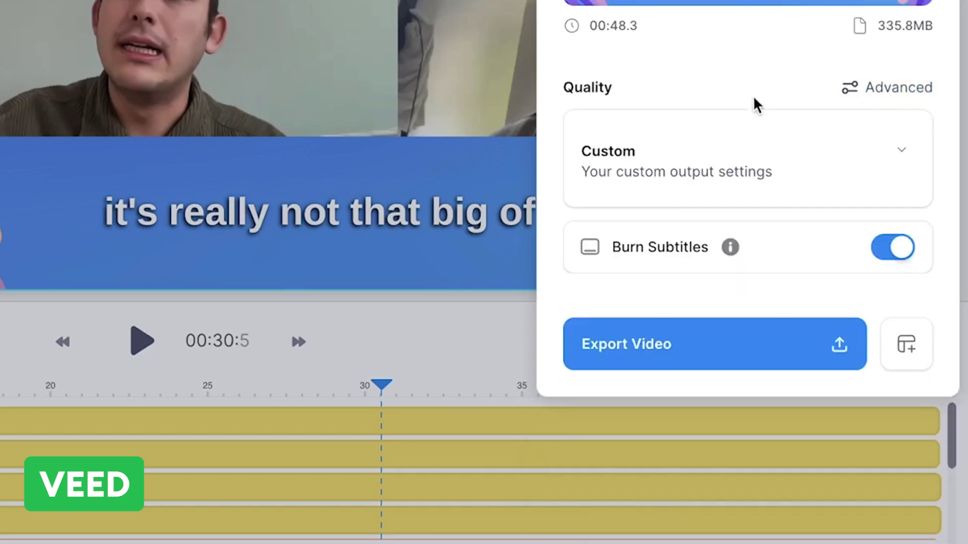
{"action": "left_click", "coordinate": [749, 162]}
{"action": "scroll", "coordinate": [744, 232], "scroll_direction": "down", "scroll_amount": 5}
{"action": "scroll", "coordinate": [743, 234], "scroll_direction": "down", "scroll_amount": 4}
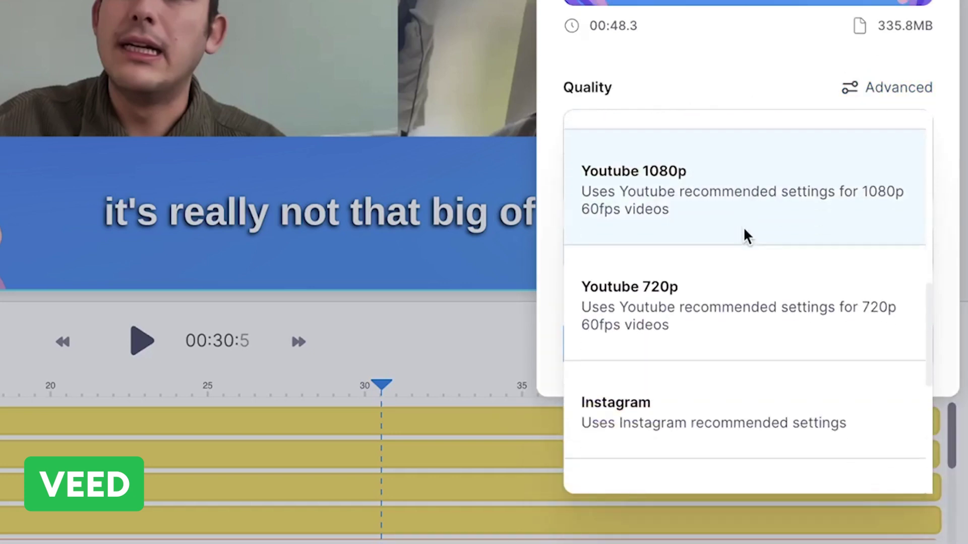
{"action": "left_click", "coordinate": [674, 235]}
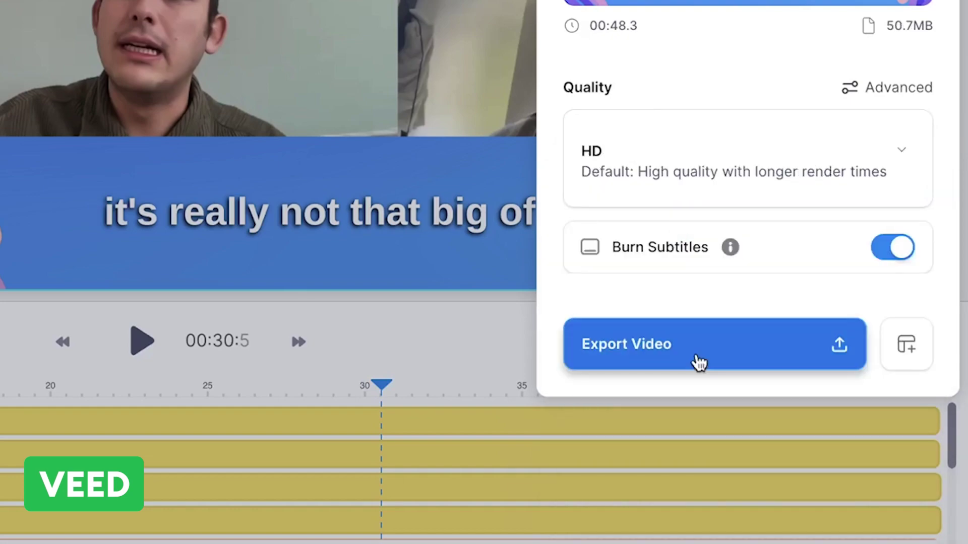
{"action": "left_click", "coordinate": [694, 355]}
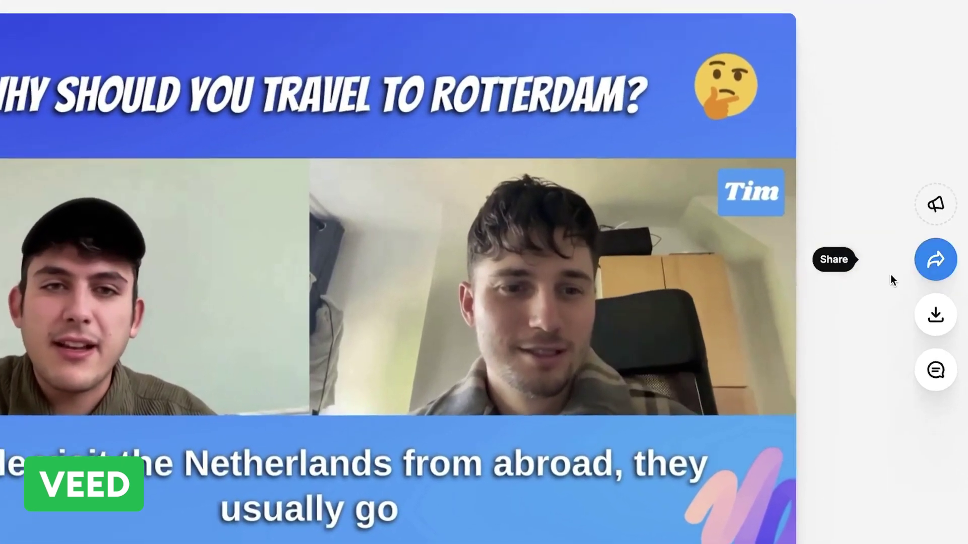
Step: Comment 'ow this!', add the 'I post every day (kind of) 🤩' call to action, and view download formats
{"action": "left_click", "coordinate": [899, 277]}
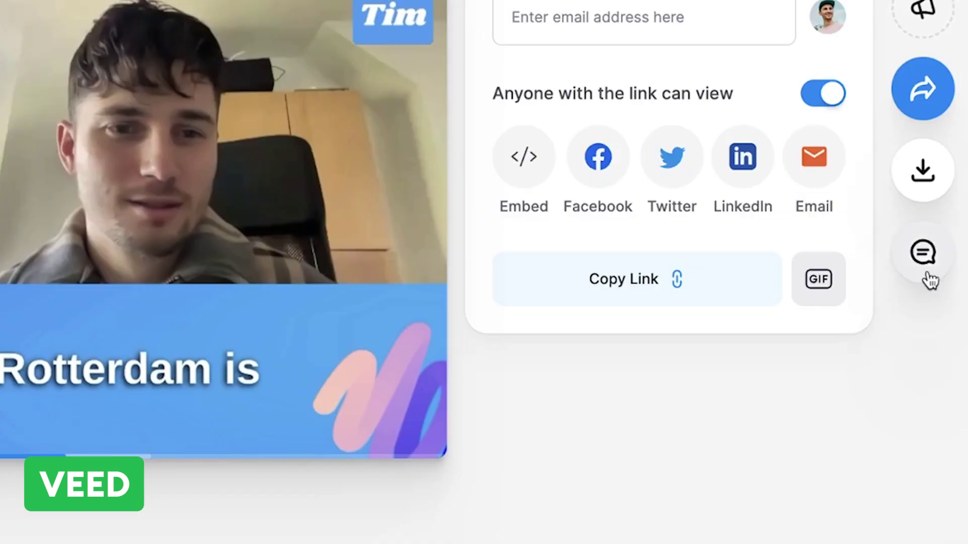
{"action": "left_click", "coordinate": [923, 253]}
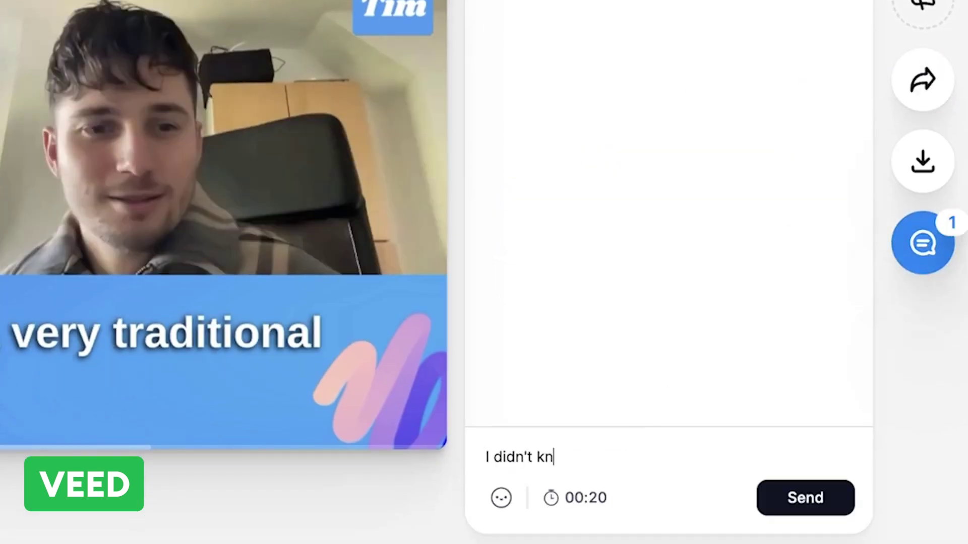
{"action": "type", "text": "ow this!"}
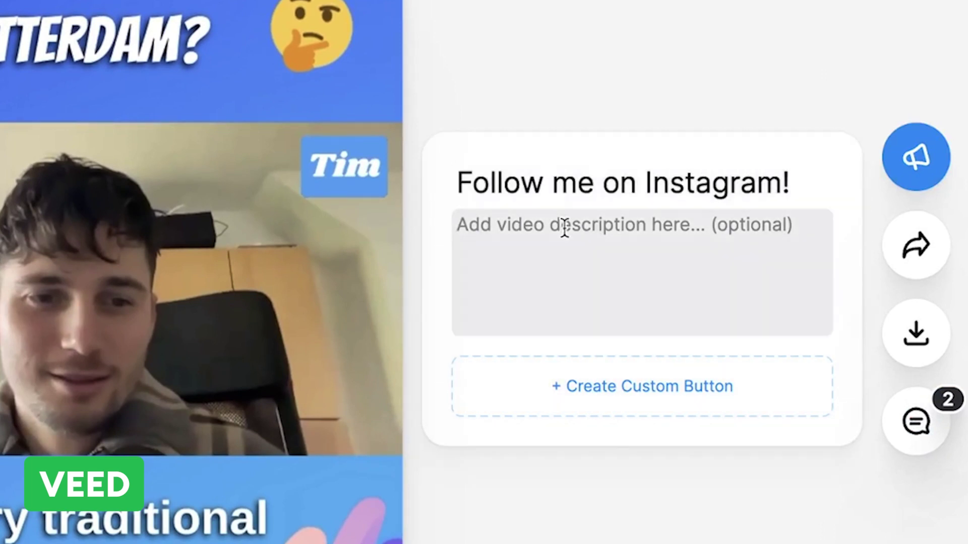
{"action": "type", "text": "I post every day (kind of) 🤩"}
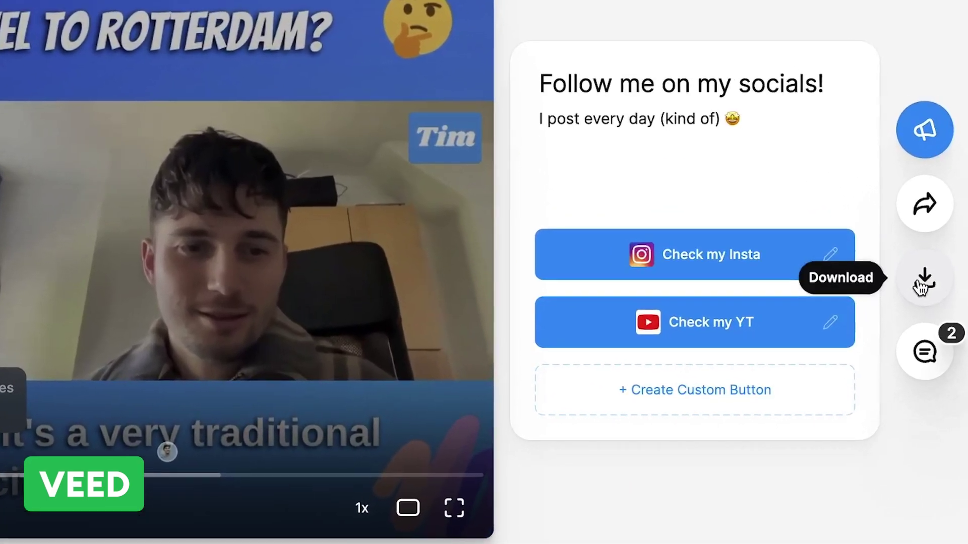
{"action": "left_click", "coordinate": [925, 293]}
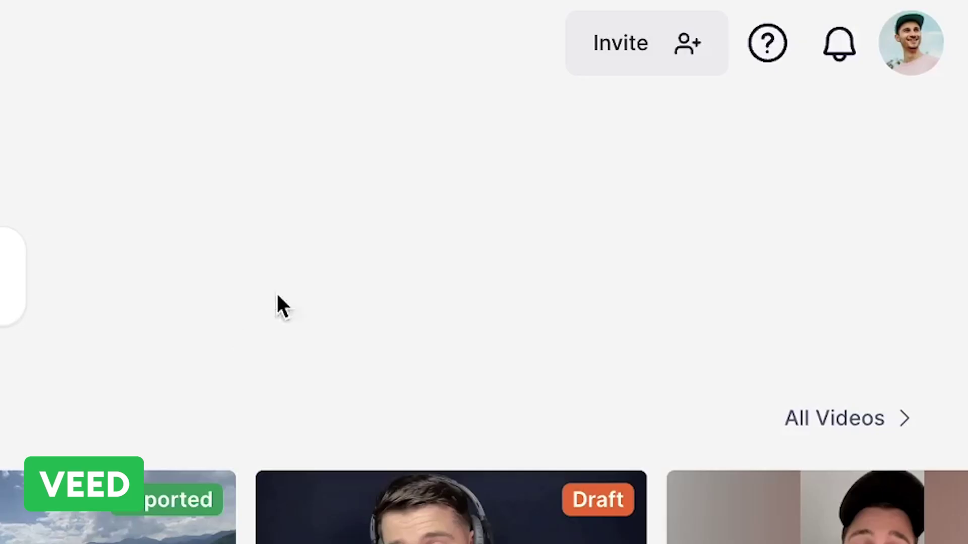
Step: Invite a collaborator's e-mail as a Workspace Editor, then scroll through the All Videos library
{"action": "left_click", "coordinate": [621, 43]}
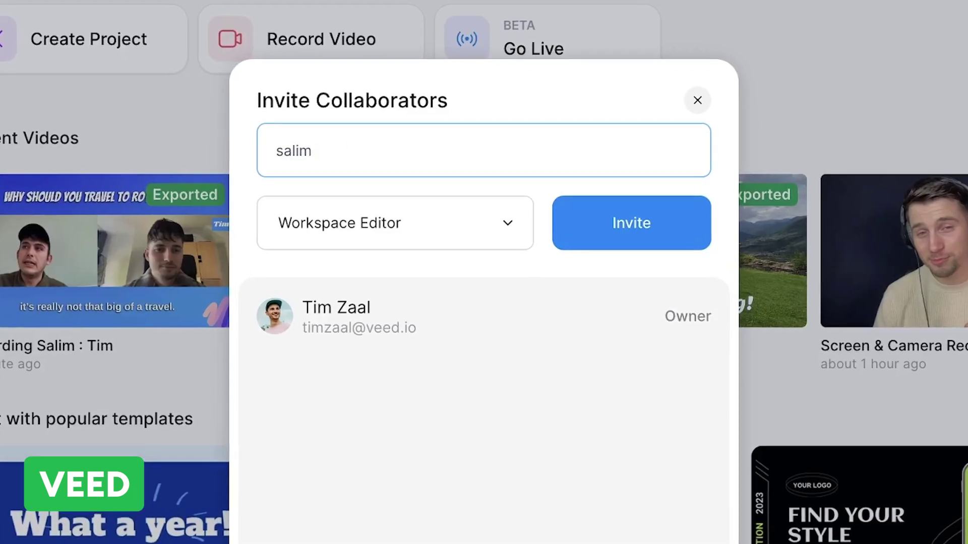
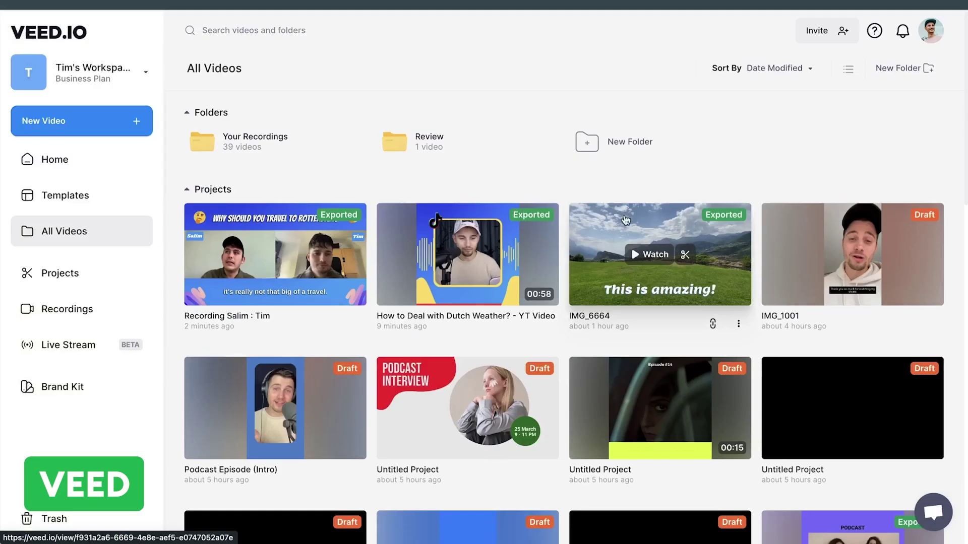
{"action": "scroll", "coordinate": [625, 220], "scroll_direction": "down", "scroll_amount": 7}
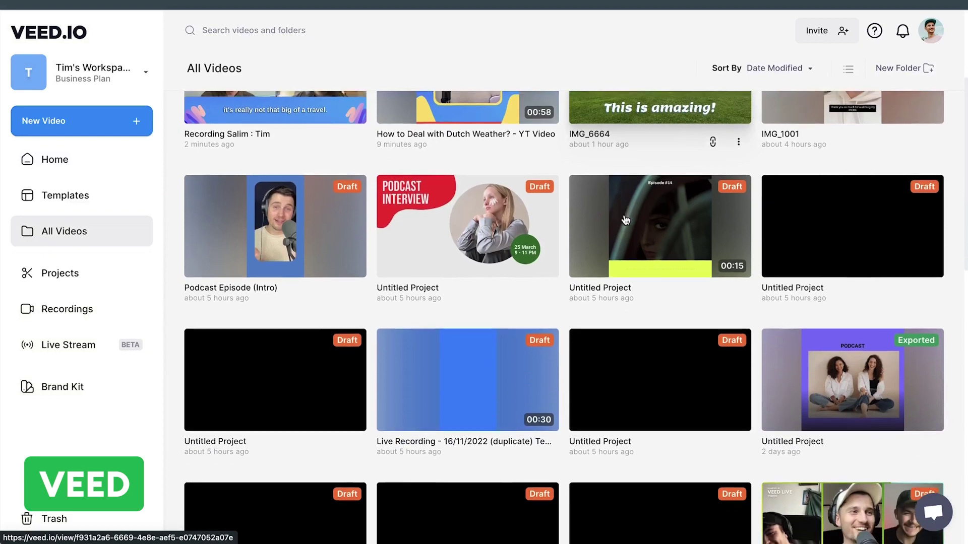
{"action": "scroll", "coordinate": [625, 219], "scroll_direction": "down", "scroll_amount": 6}
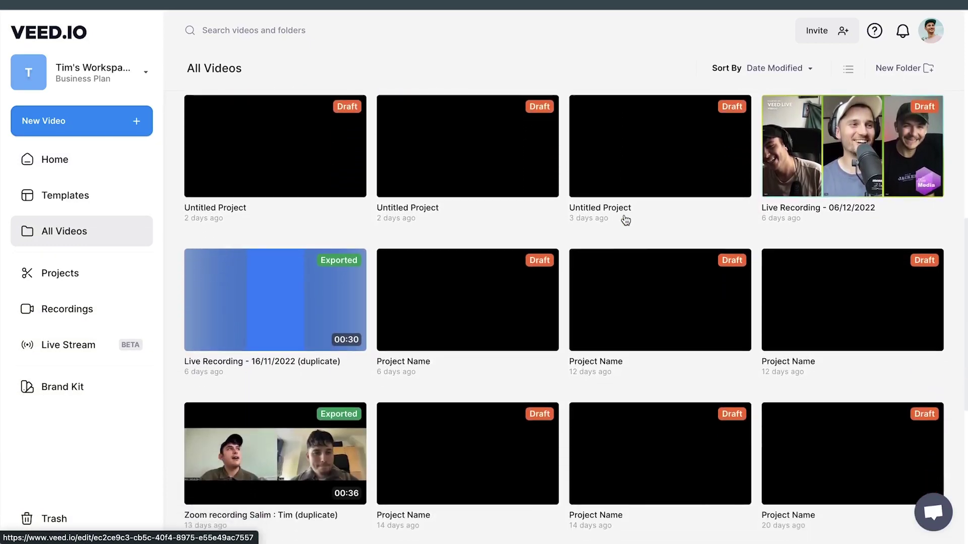